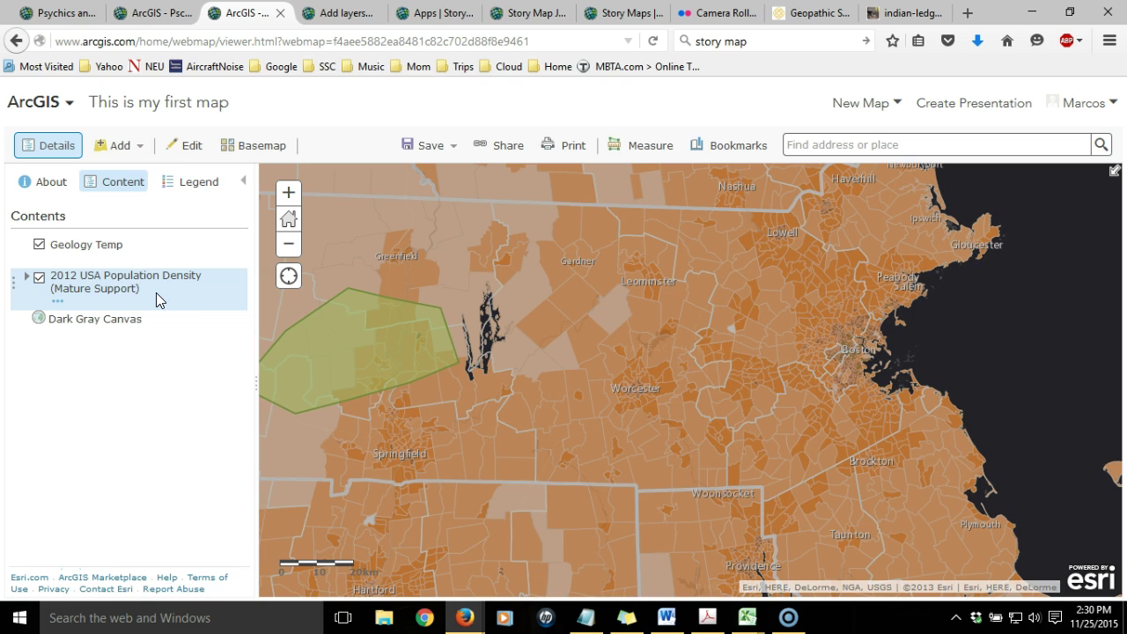
- Look over the add-layer choices and the green geology polygon's details, closing each without changes
left_click(139, 146)
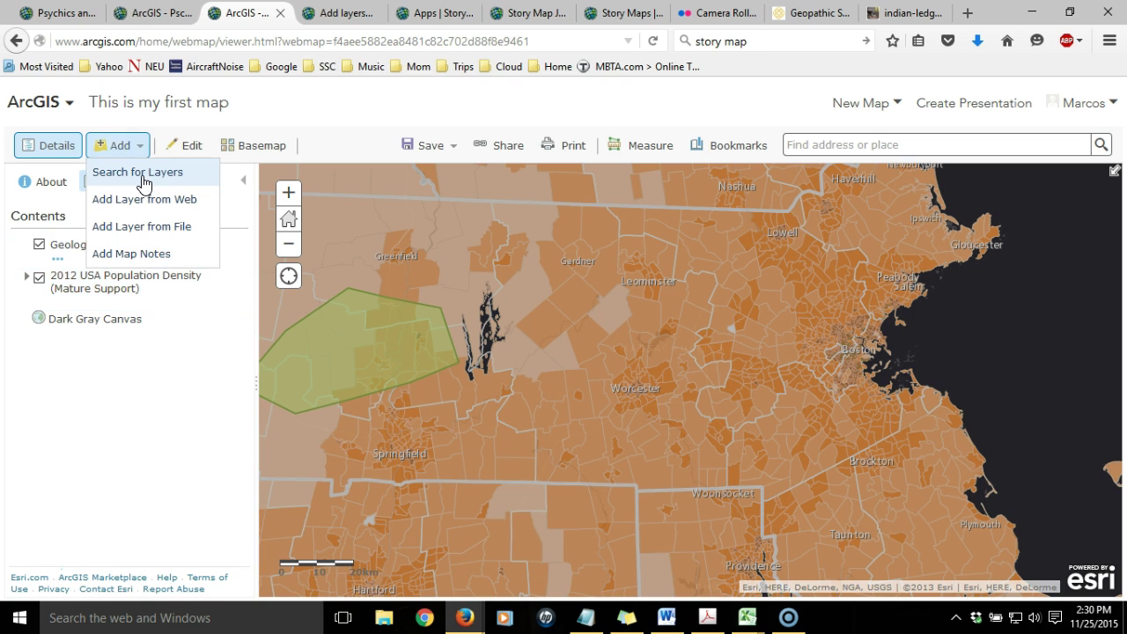
left_click(268, 106)
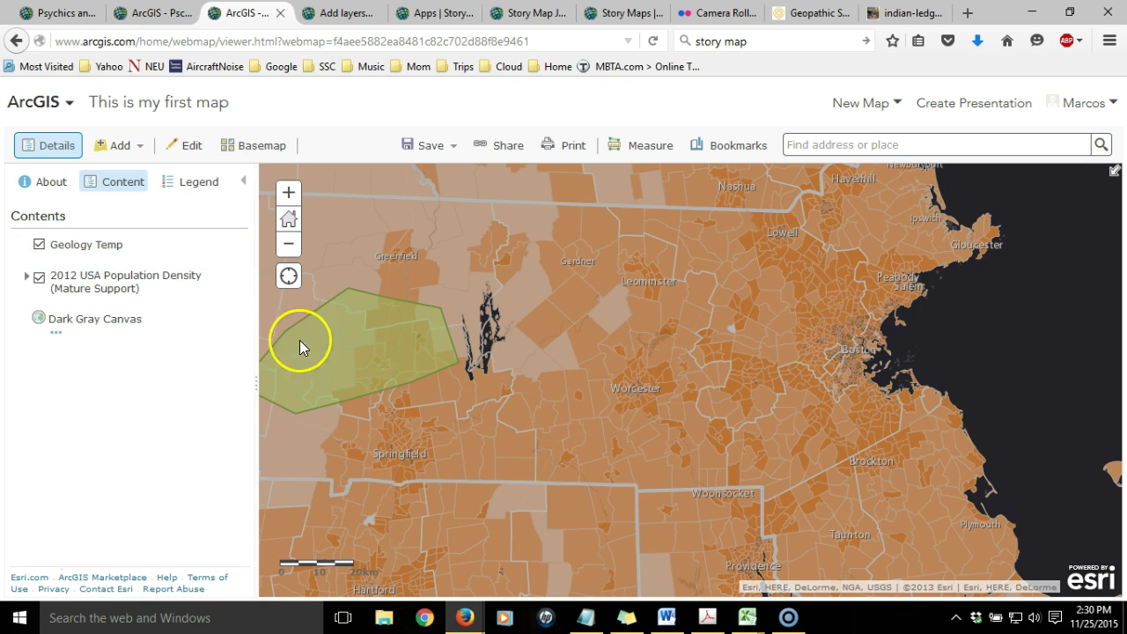
left_click(366, 350)
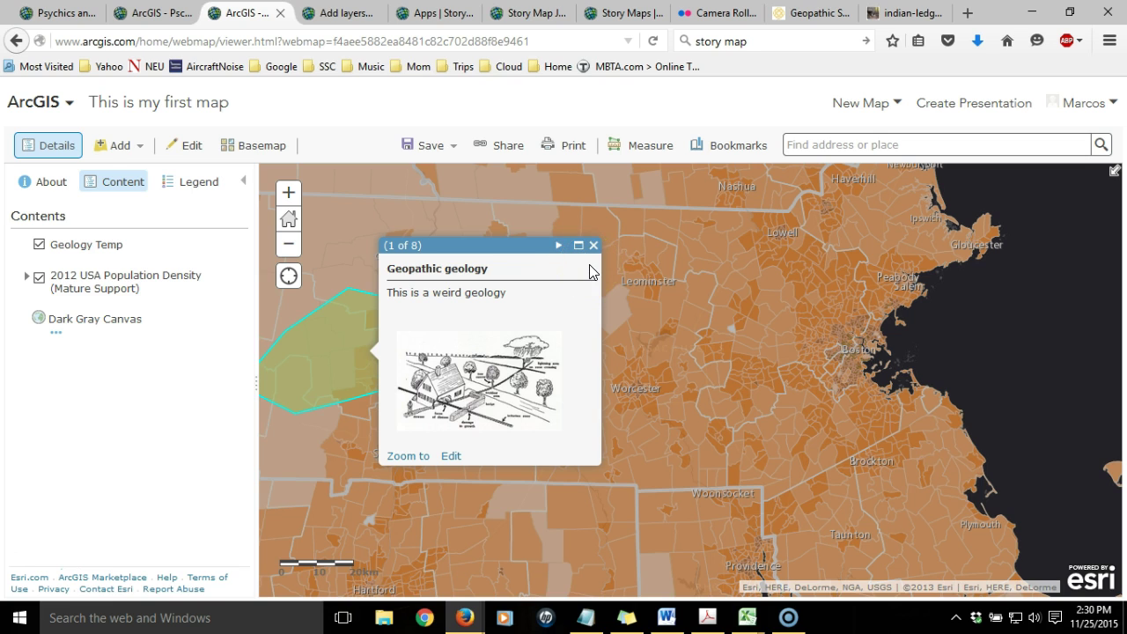
left_click(593, 245)
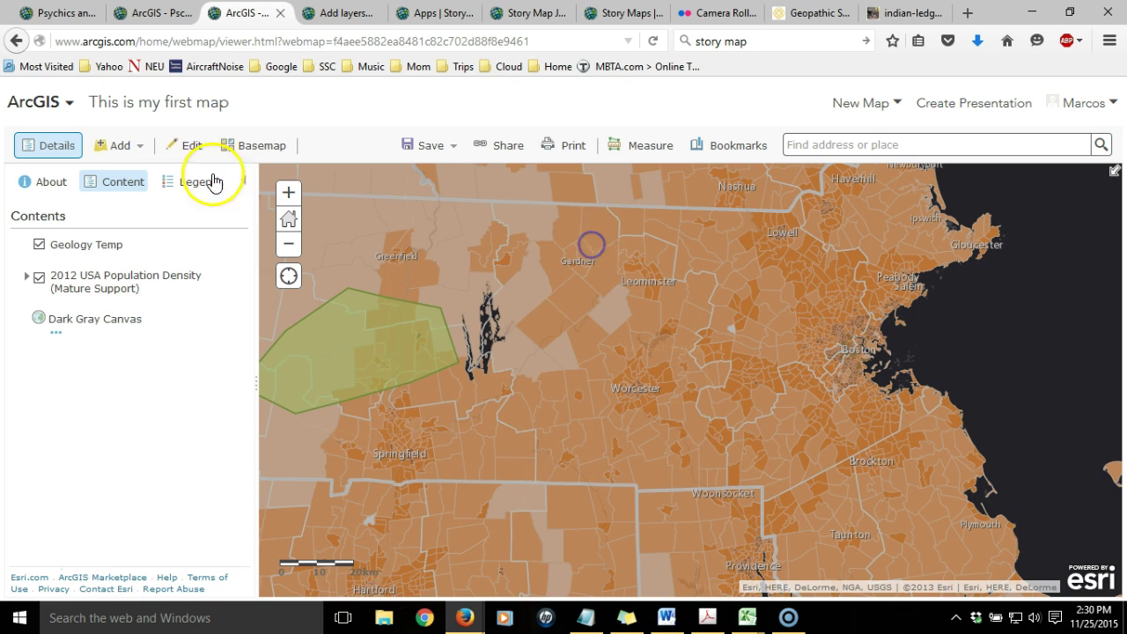
left_click(138, 148)
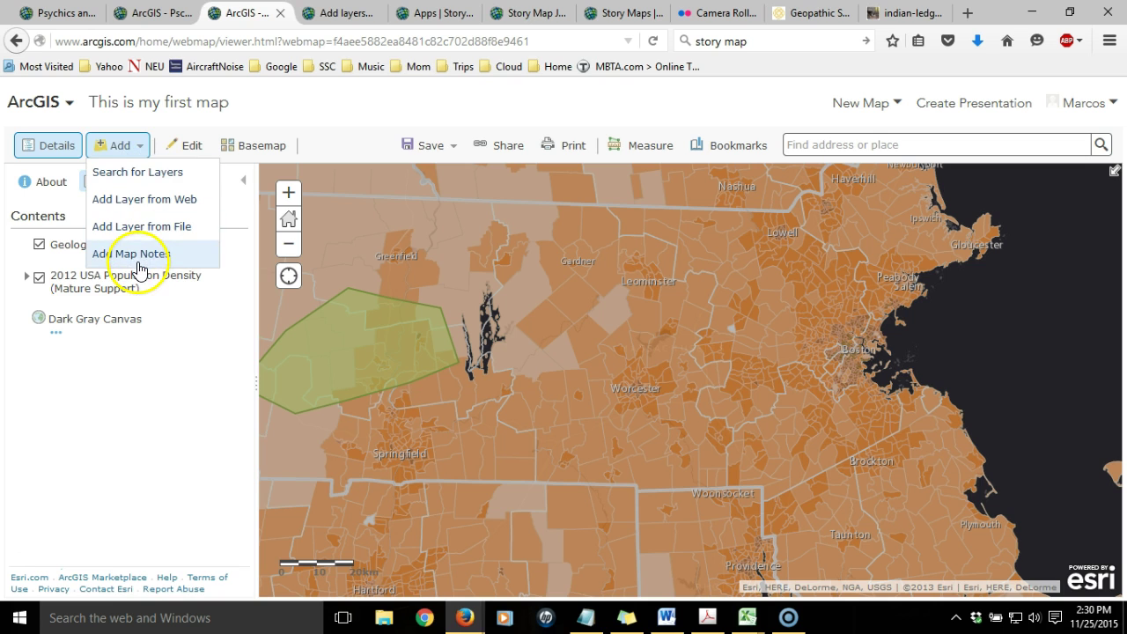
left_click(299, 182)
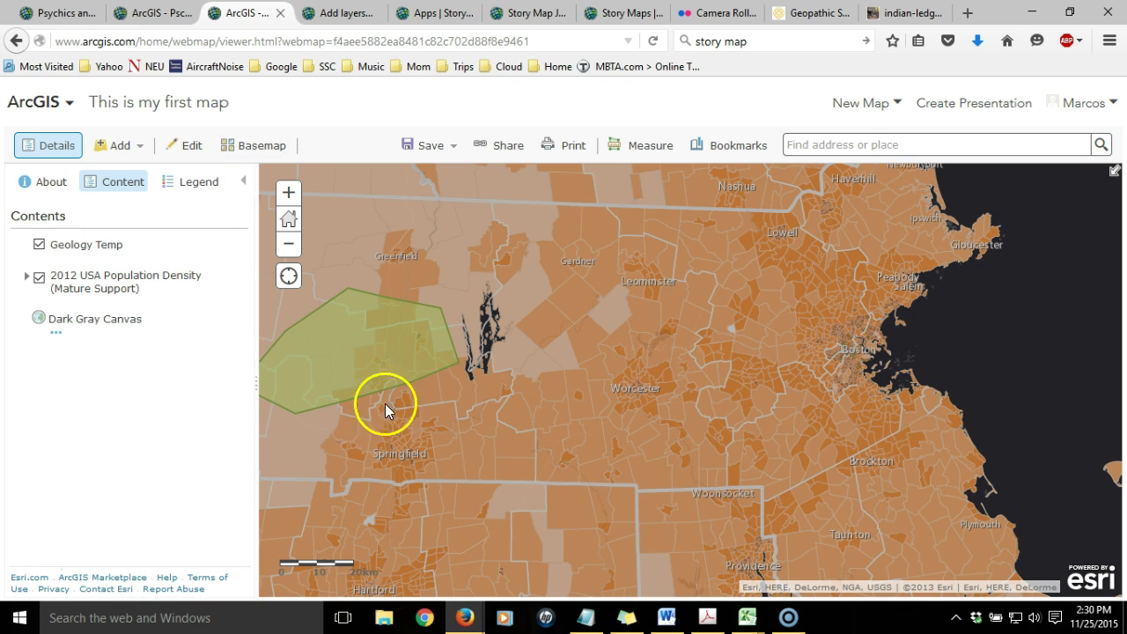
left_click(396, 335)
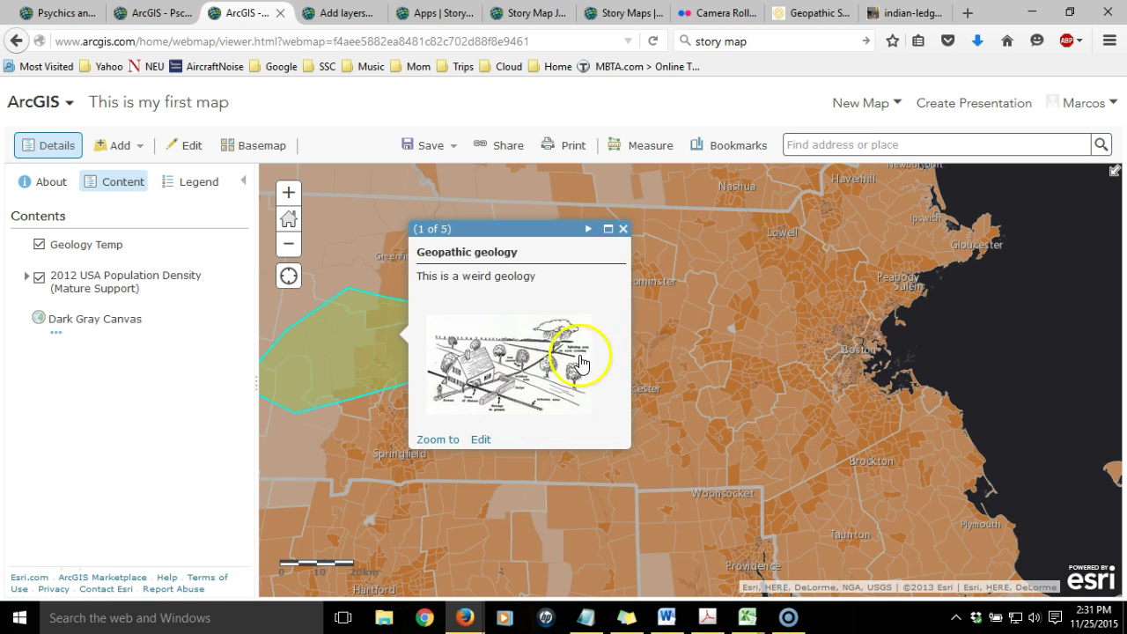
left_click(623, 229)
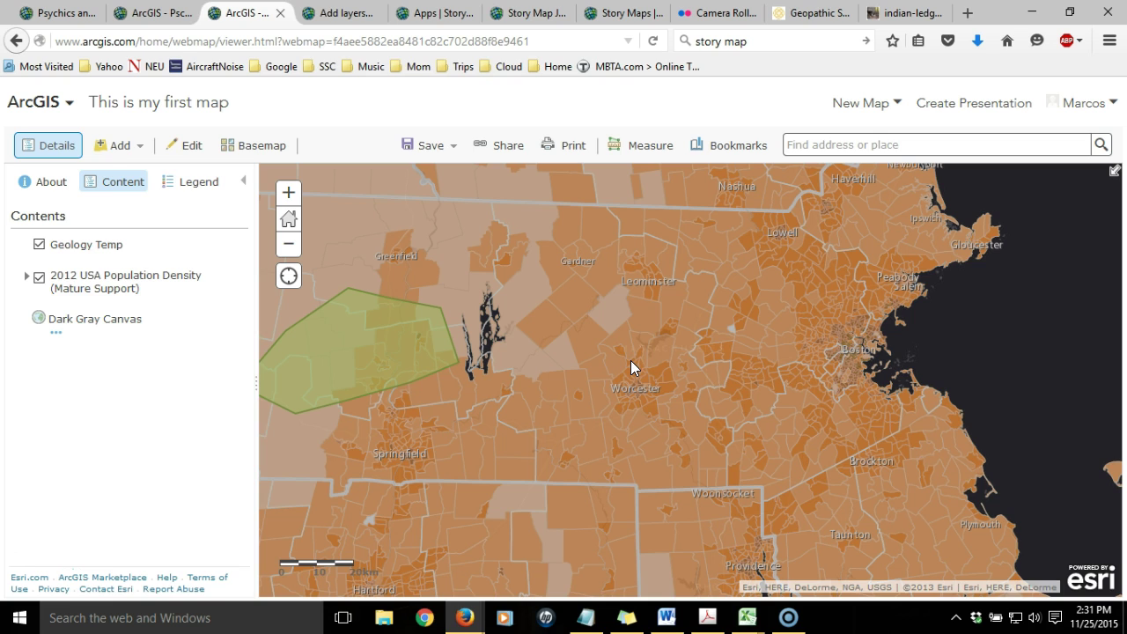
- In Psychics.csv, review business rows 2–14, the B2 description and the long/lat headers
mouse_move(747, 615)
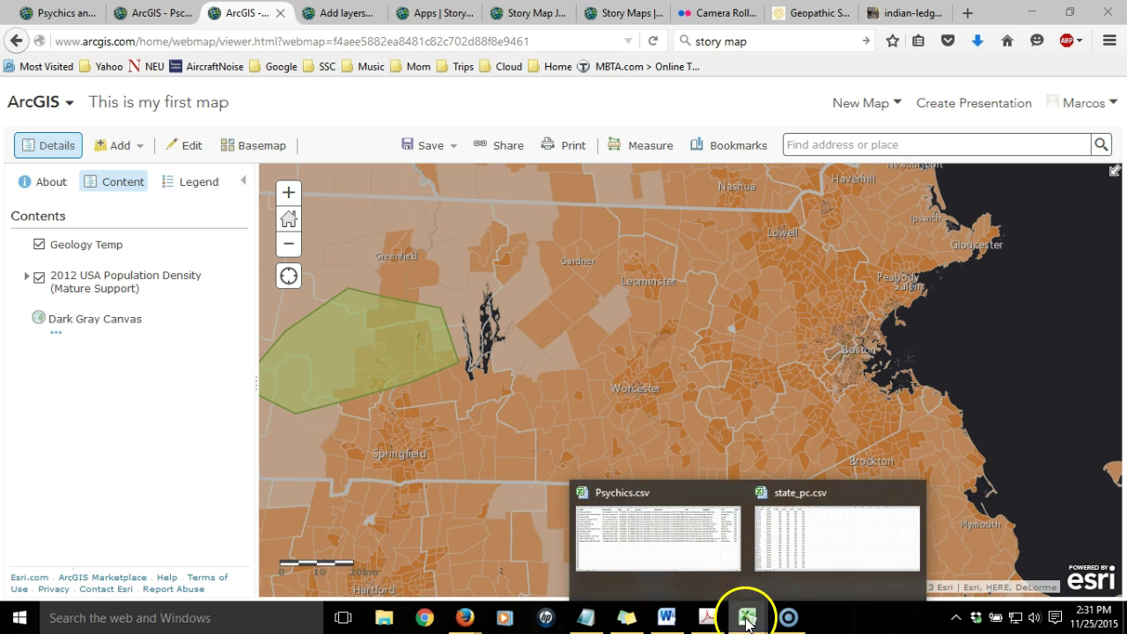
left_click(641, 541)
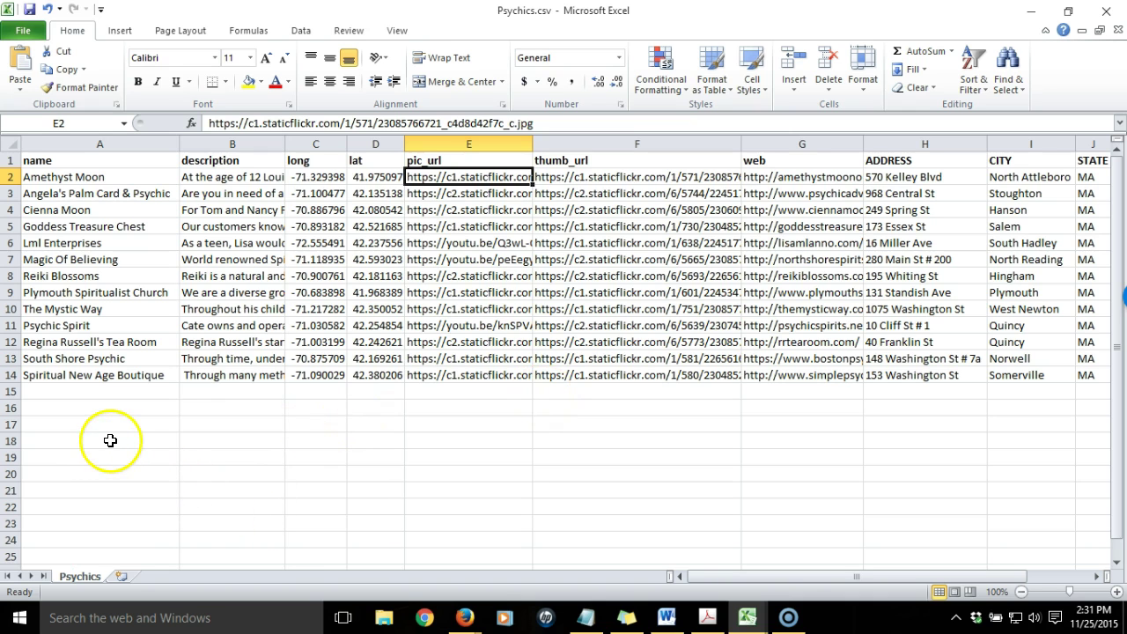
left_click_drag(11, 177, 10, 375)
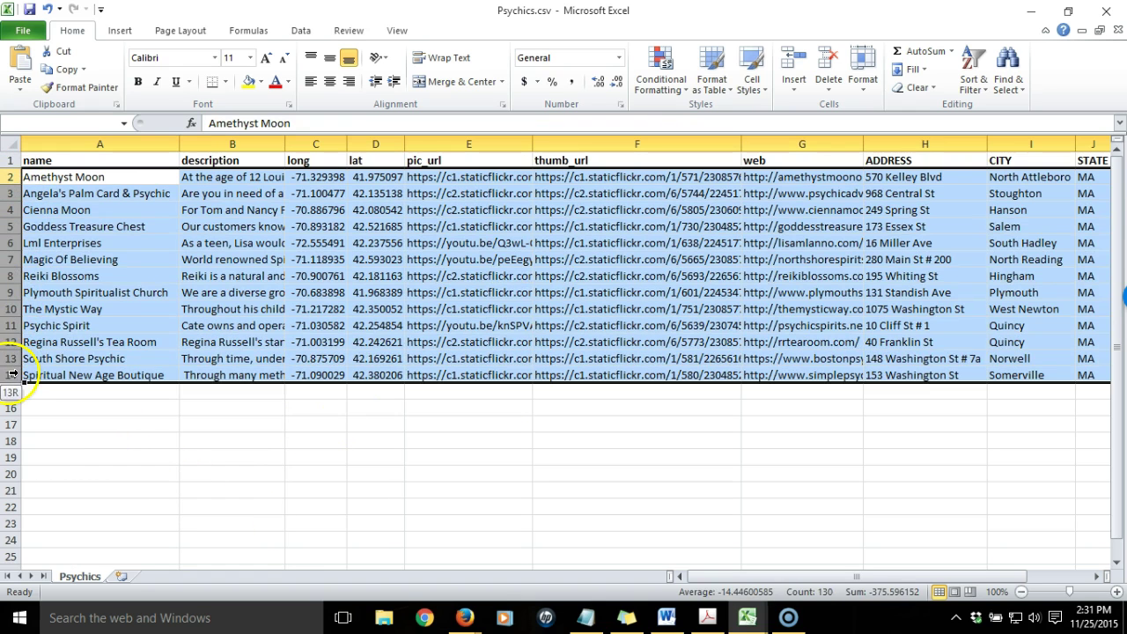
left_click(61, 178)
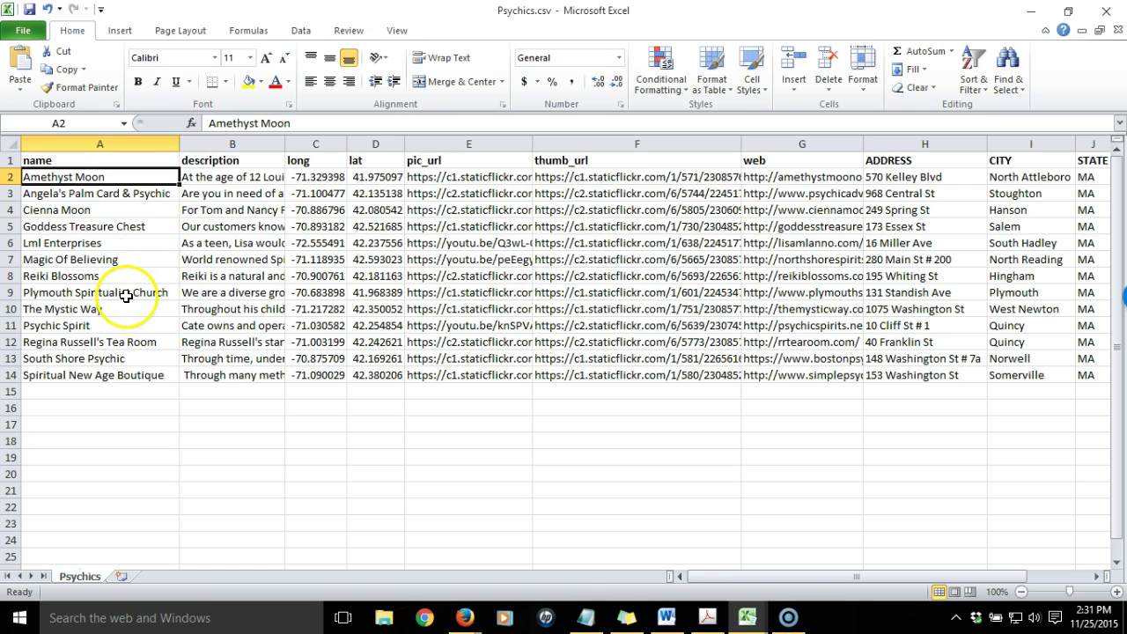
left_click(238, 177)
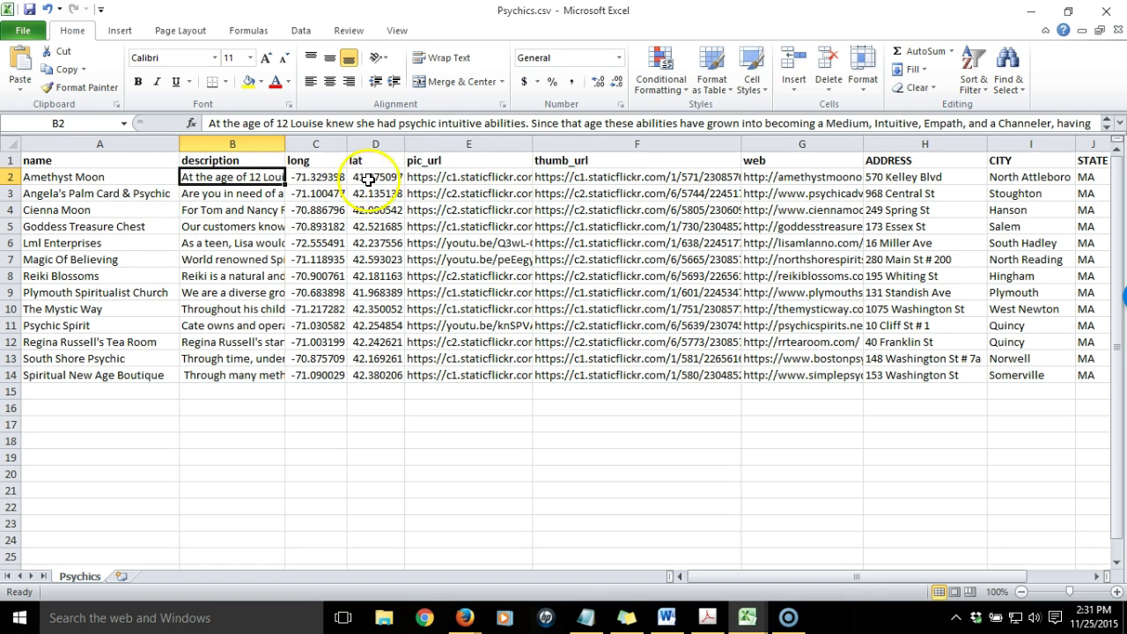
left_click_drag(315, 160, 370, 160)
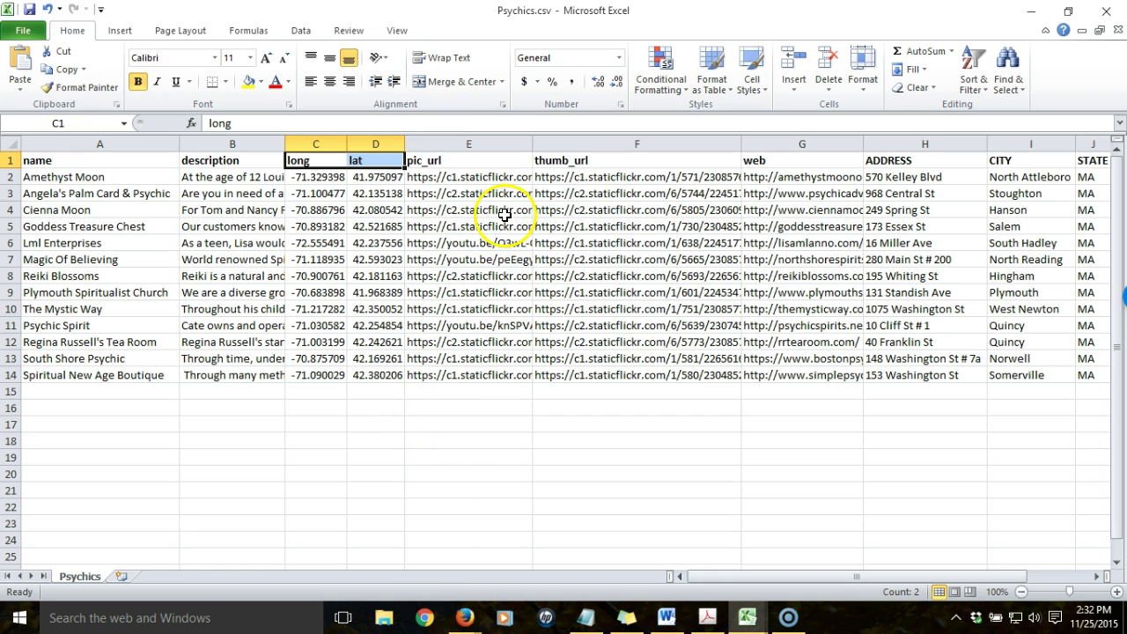
left_click(498, 176)
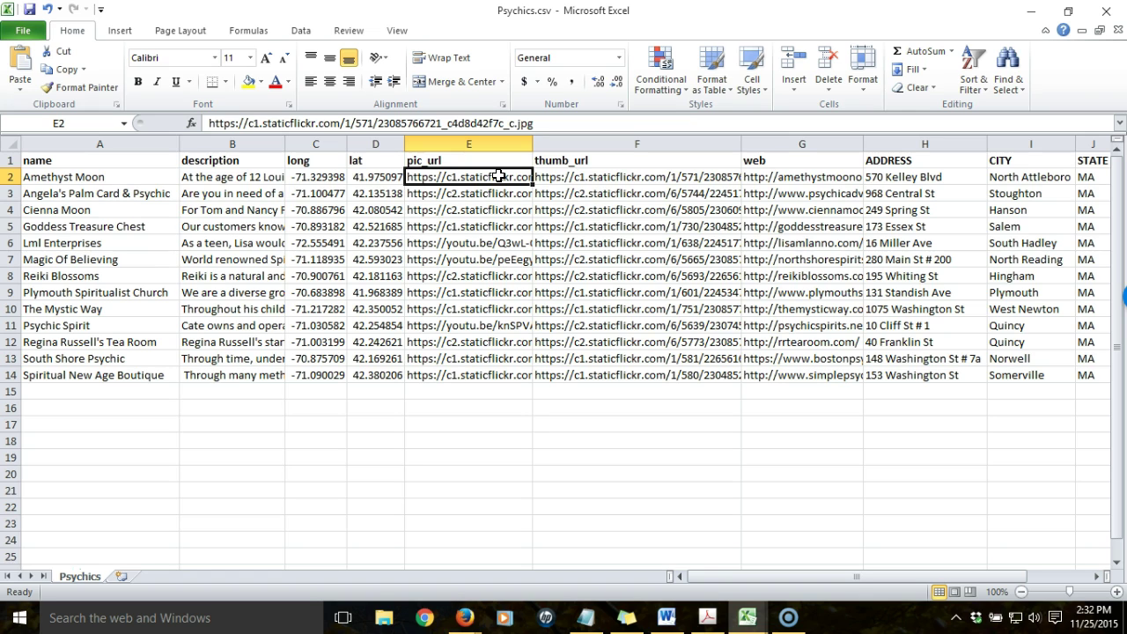
left_click(489, 173)
left_click(573, 178)
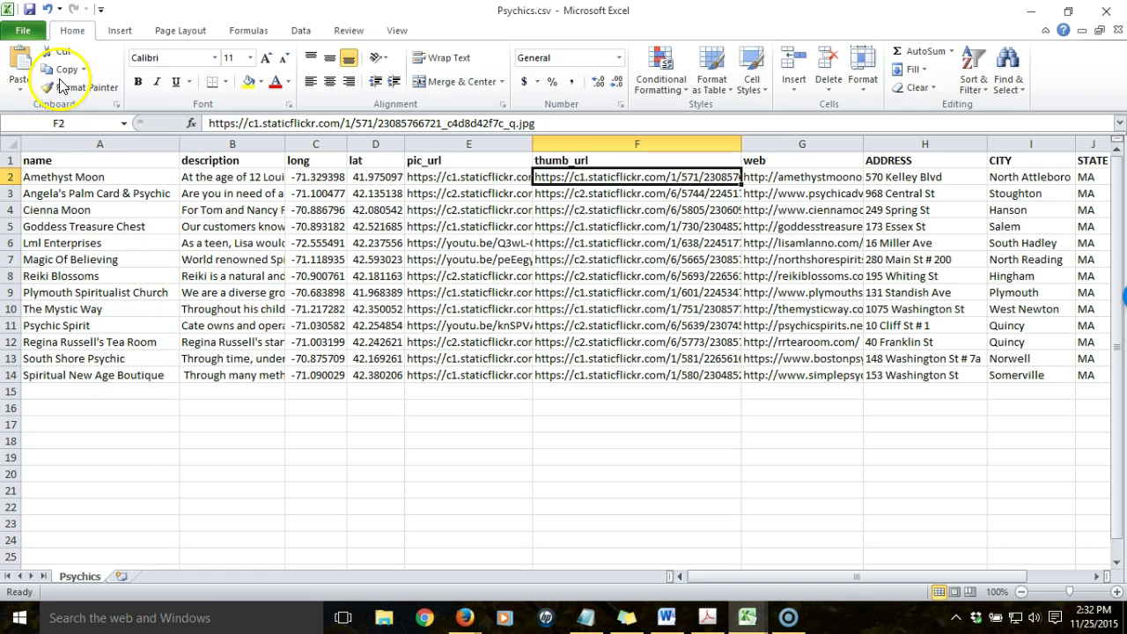
- Cancel a Save As of Psychics.csv and return to the ArcGIS map in Firefox
left_click(23, 30)
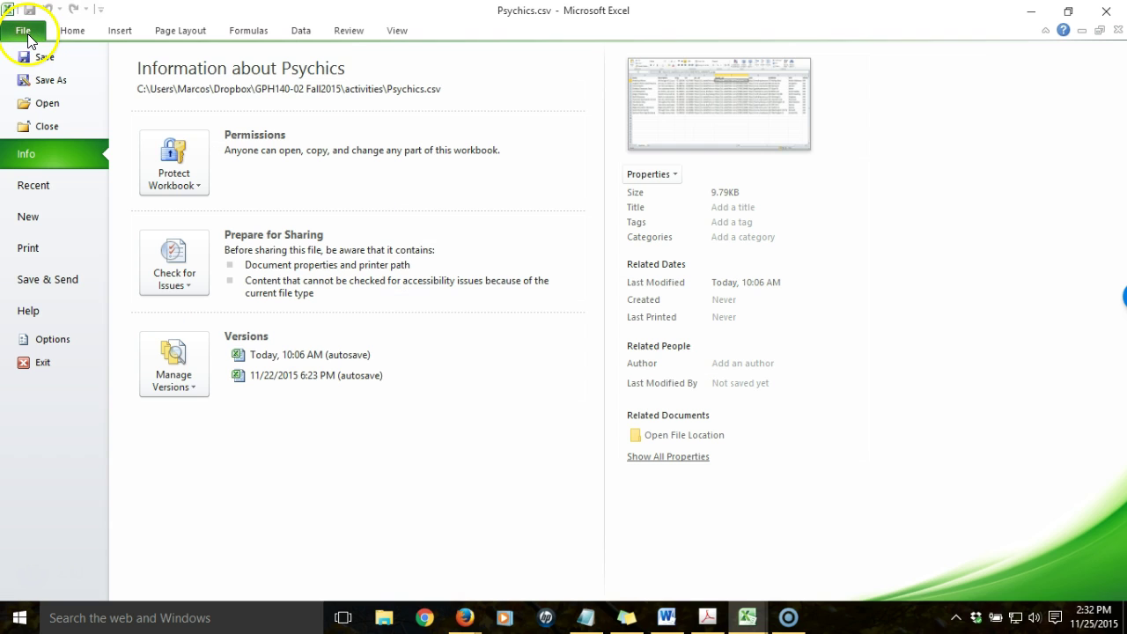
left_click(41, 81)
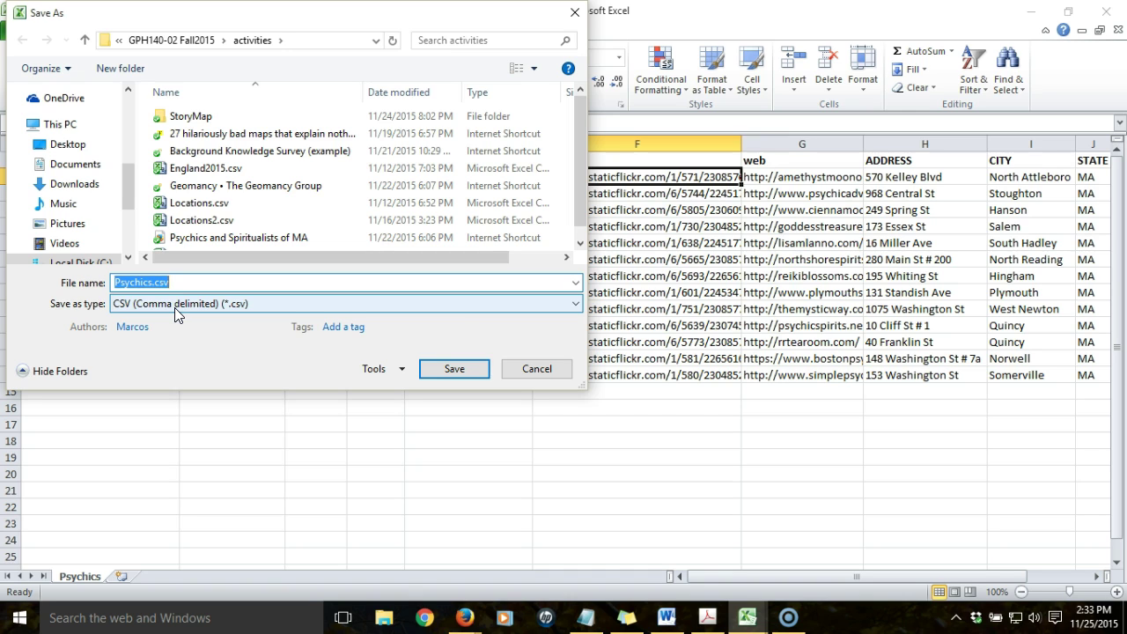
left_click(536, 369)
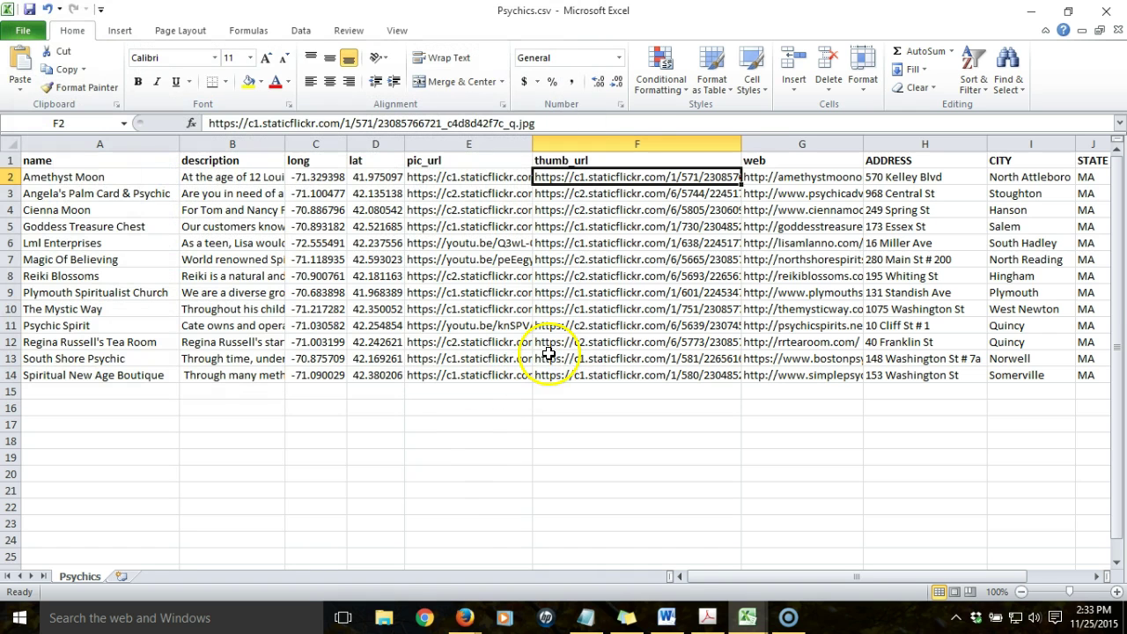
left_click(465, 618)
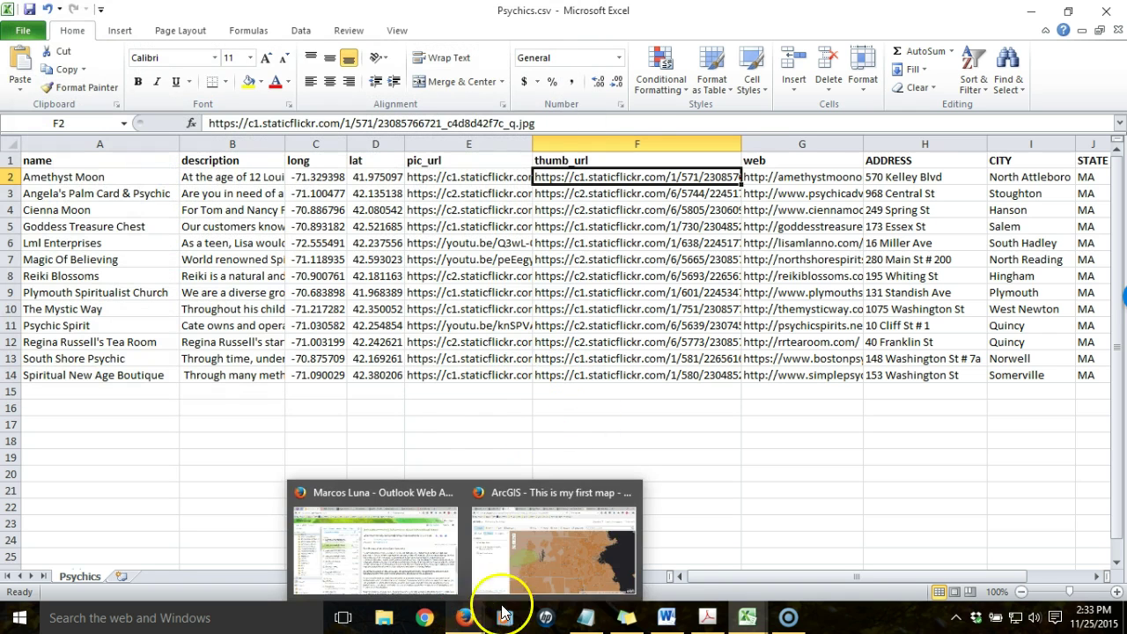
left_click(538, 565)
- Import the local Psychics.csv file as a new map layer via Add Layer from File
left_click(139, 146)
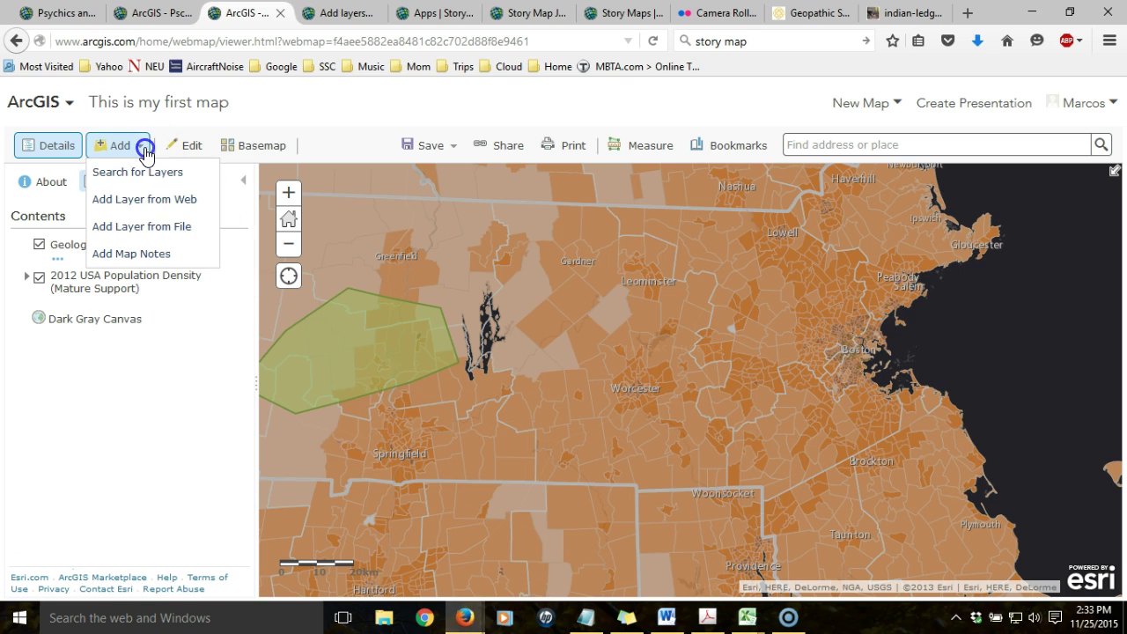
left_click(170, 234)
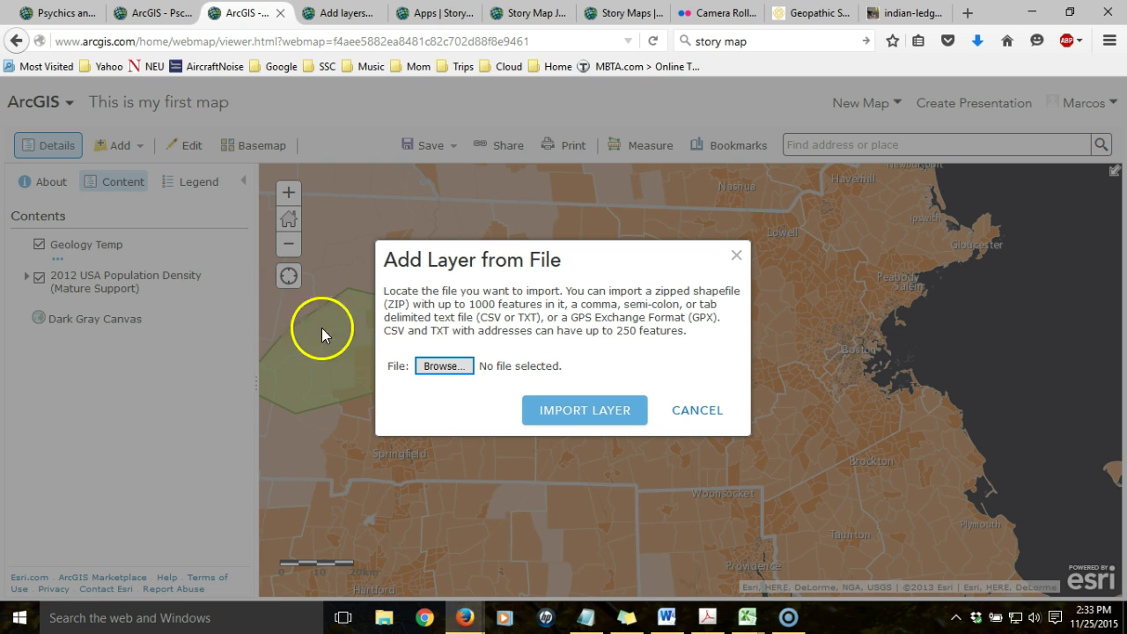
left_click(444, 365)
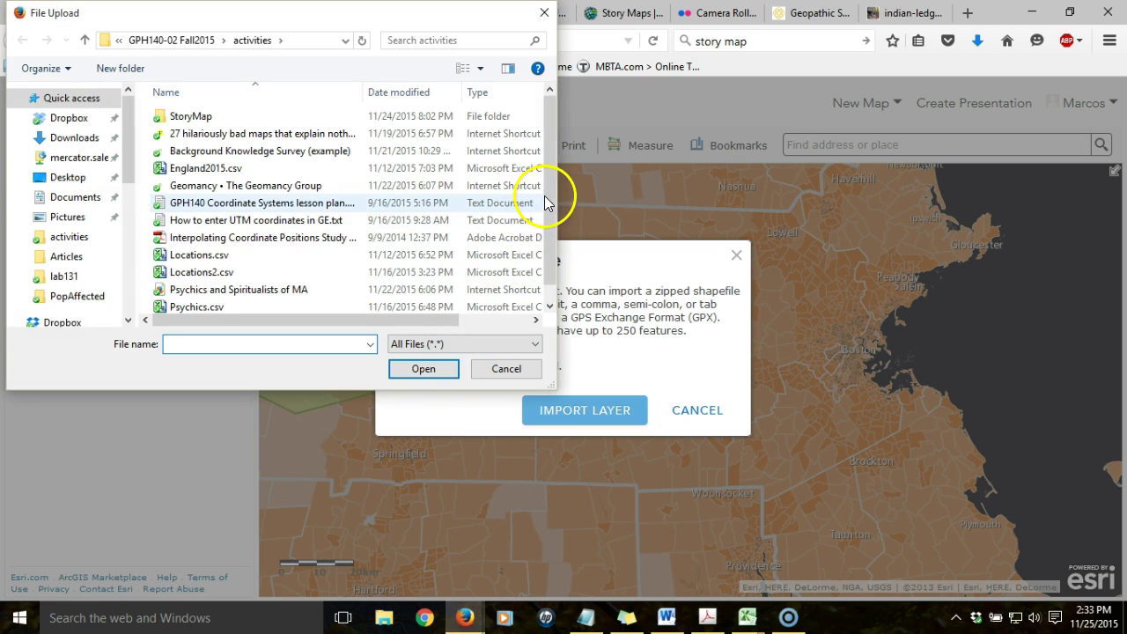
left_click(217, 305)
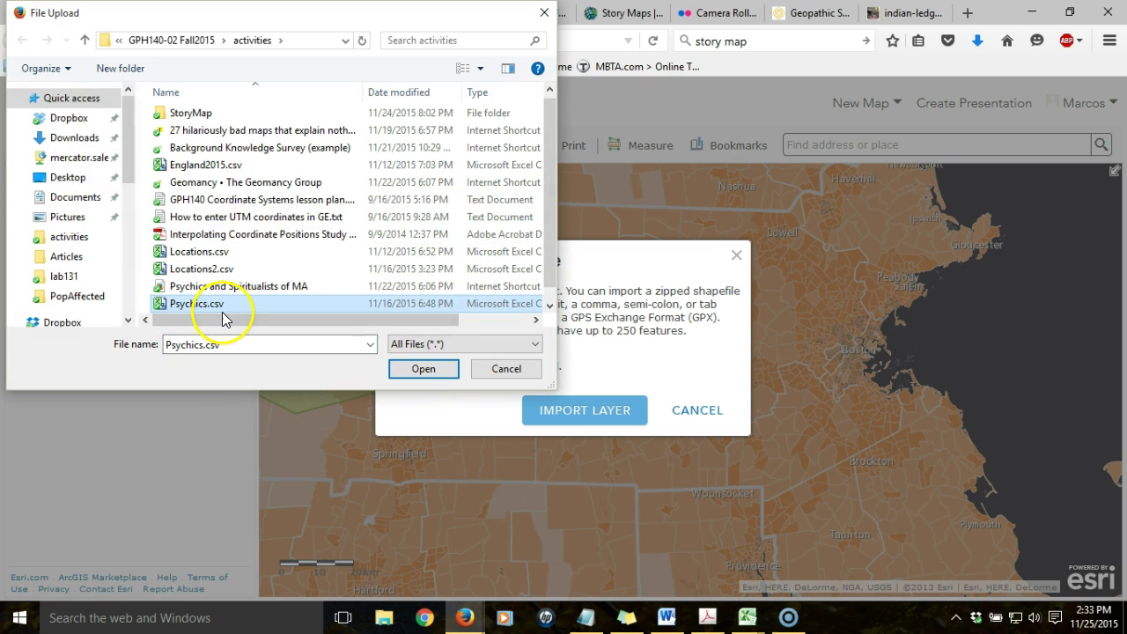
left_click(428, 373)
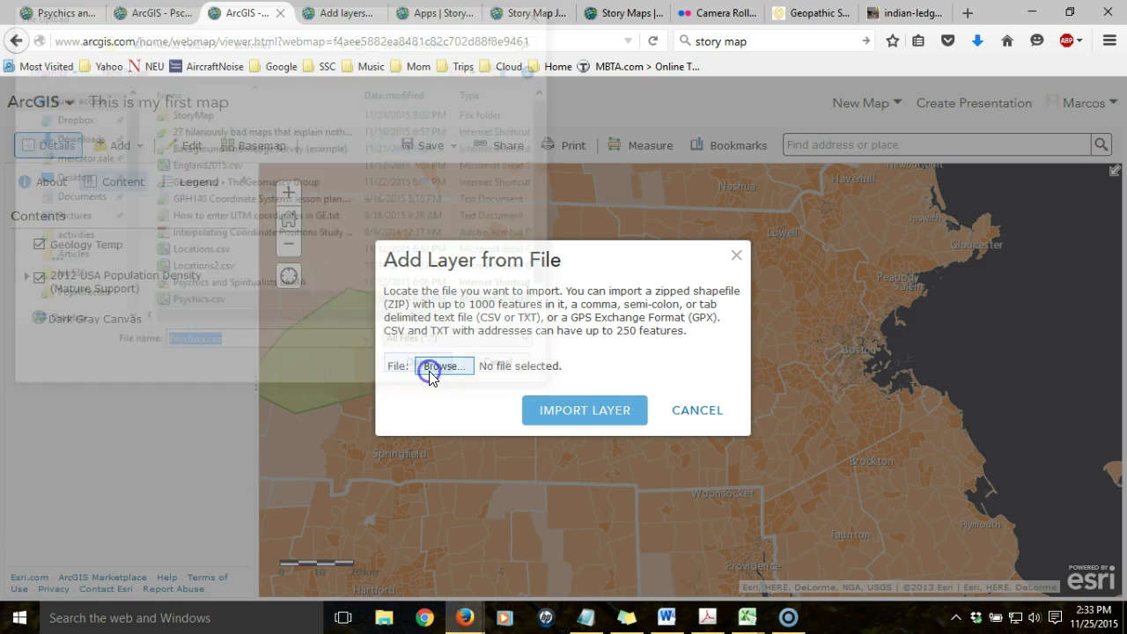
left_click(566, 446)
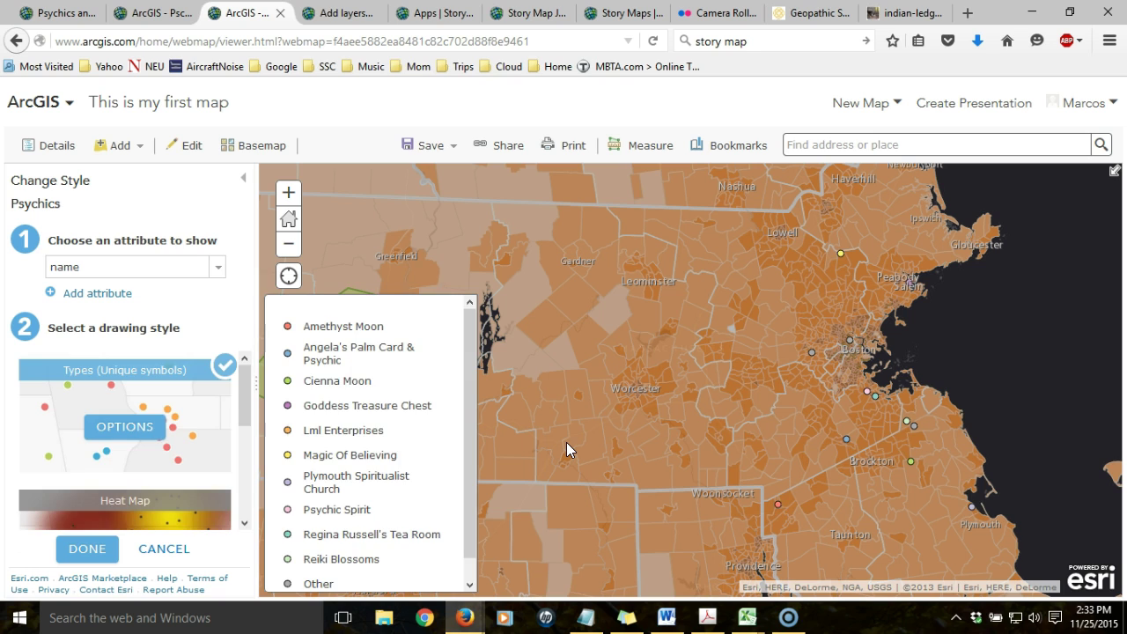
left_click(244, 396)
left_click_drag(246, 395, 249, 409)
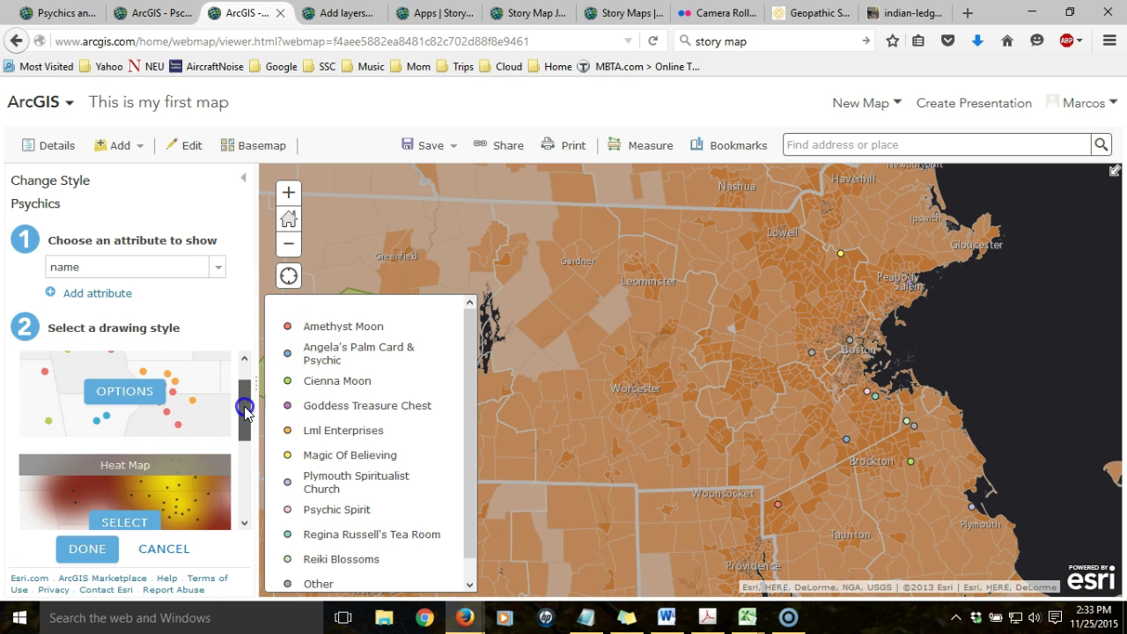
left_click_drag(245, 399, 243, 428)
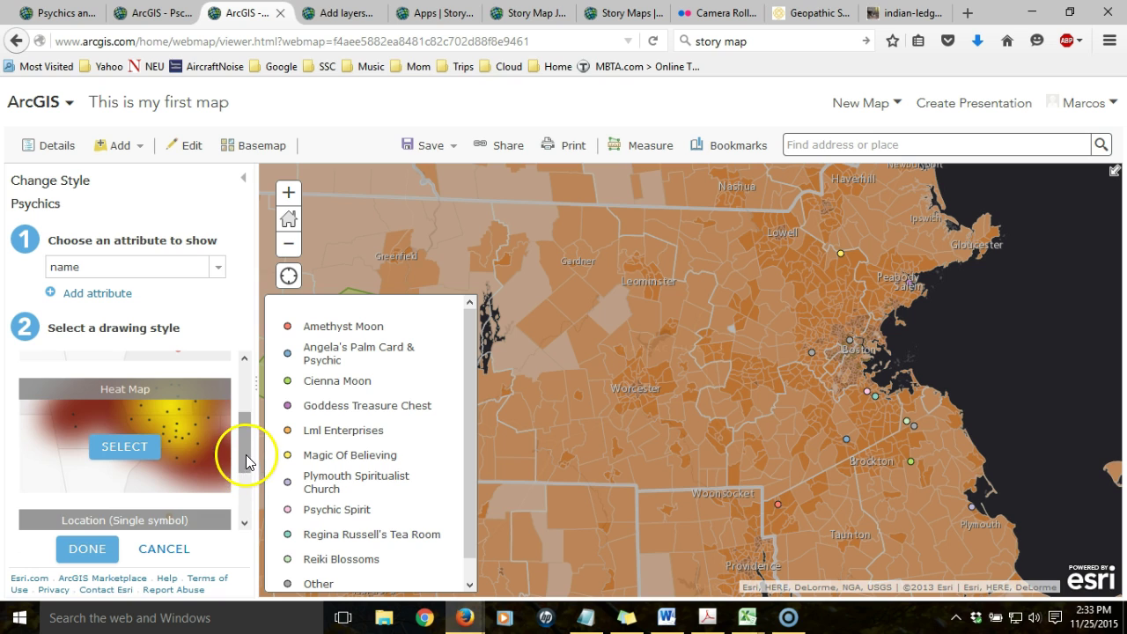
left_click_drag(247, 467, 242, 501)
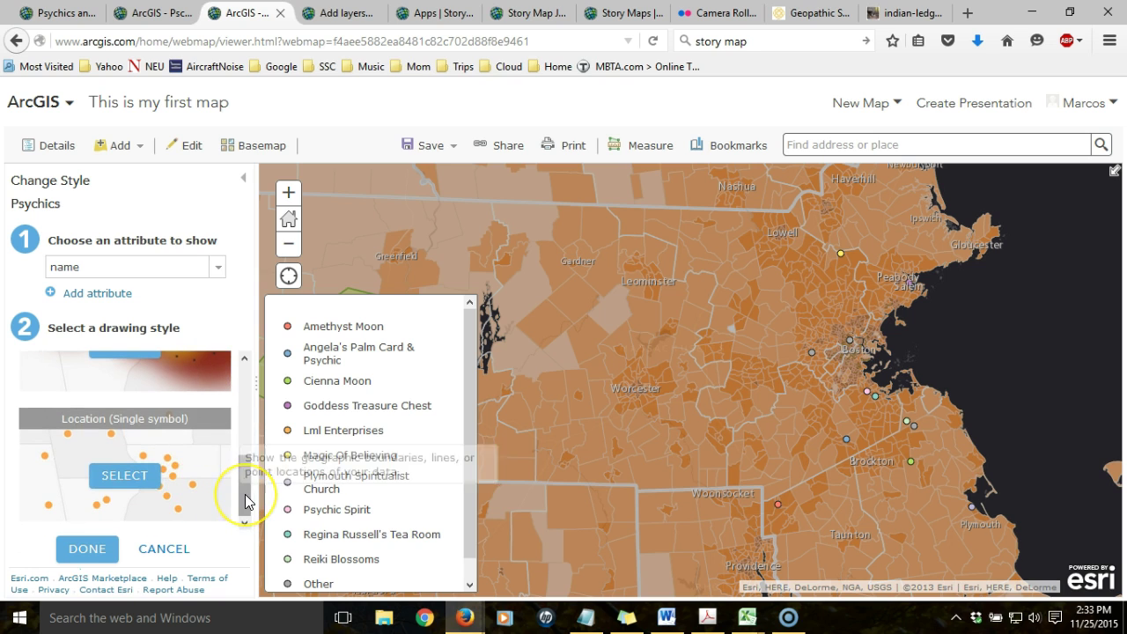
left_click_drag(246, 502, 251, 374)
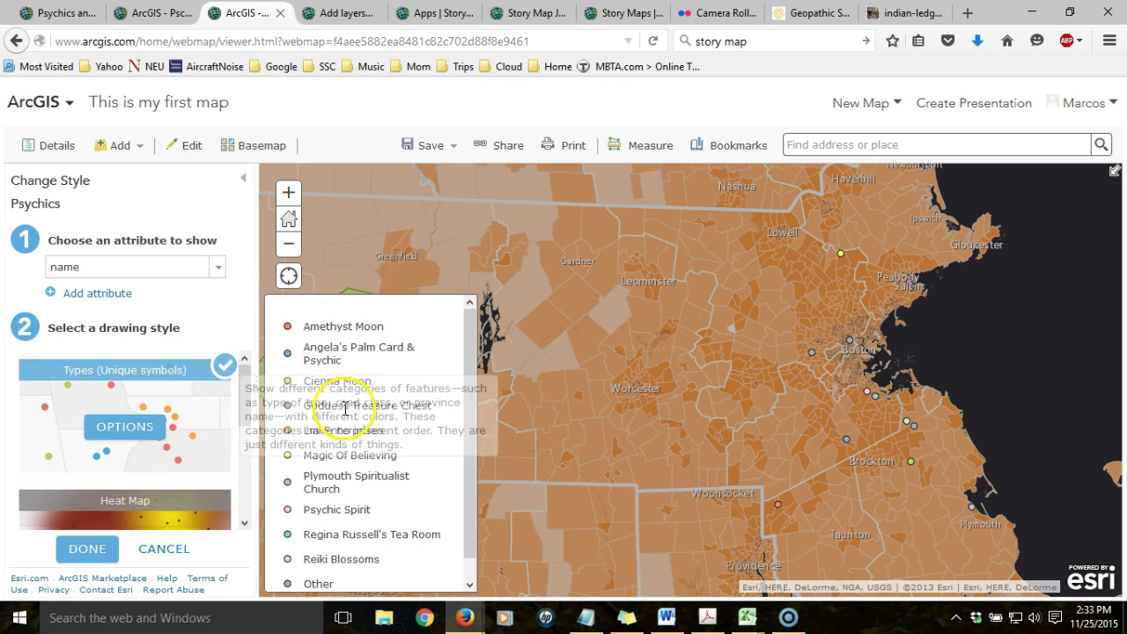
- Change all name-based Psychics symbols from 8 to 17 px and apply the style
left_click(125, 432)
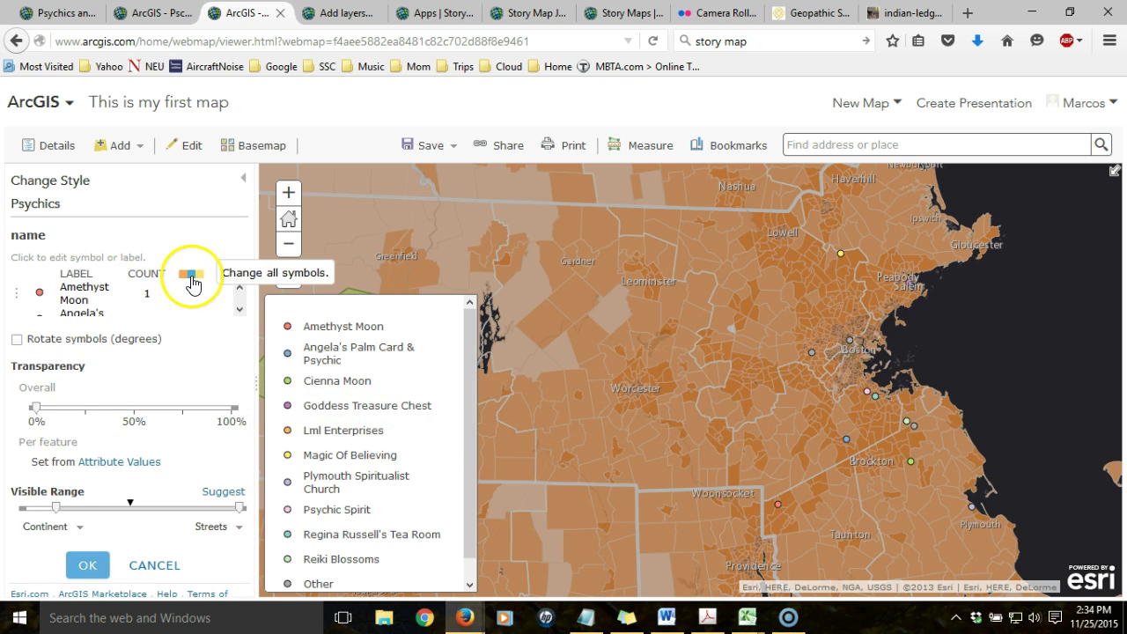
left_click(192, 276)
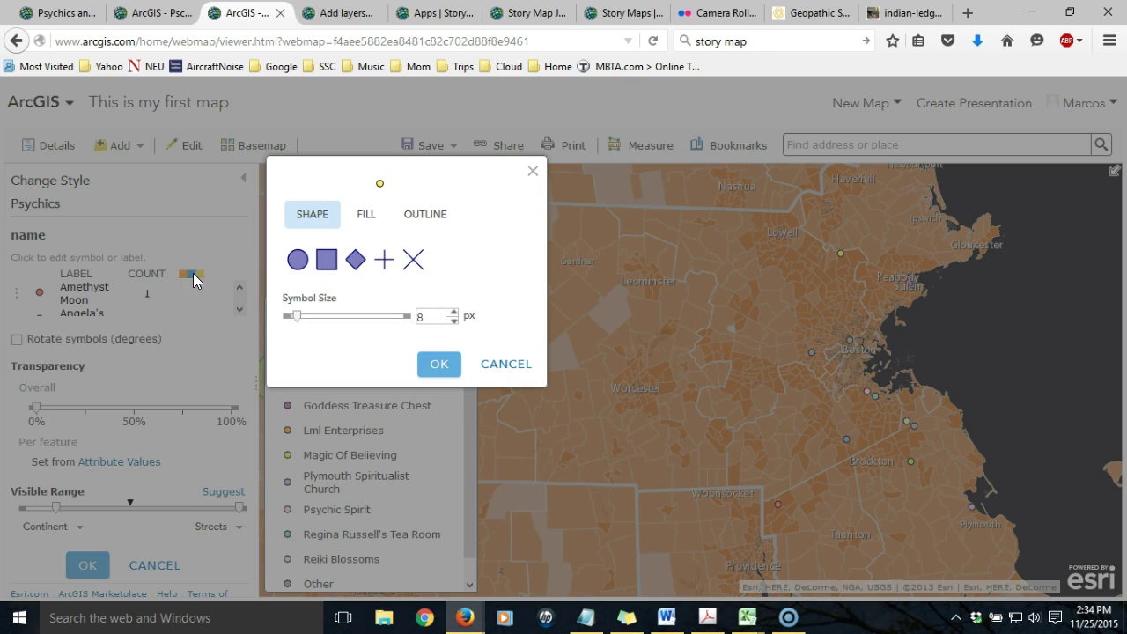
left_click(296, 317)
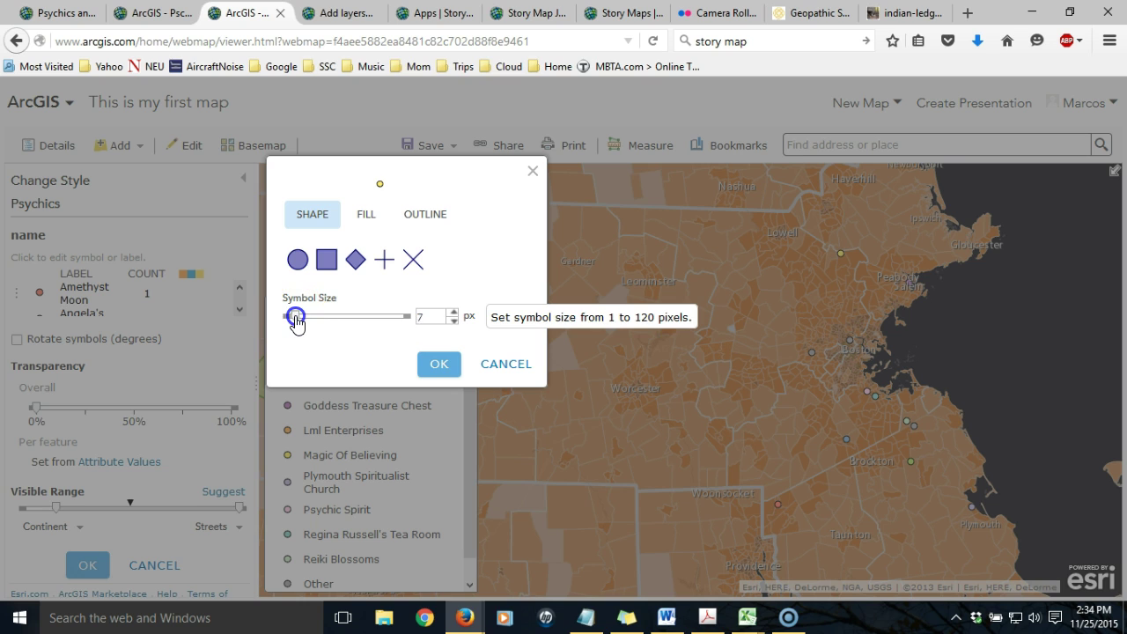
left_click_drag(297, 317, 306, 321)
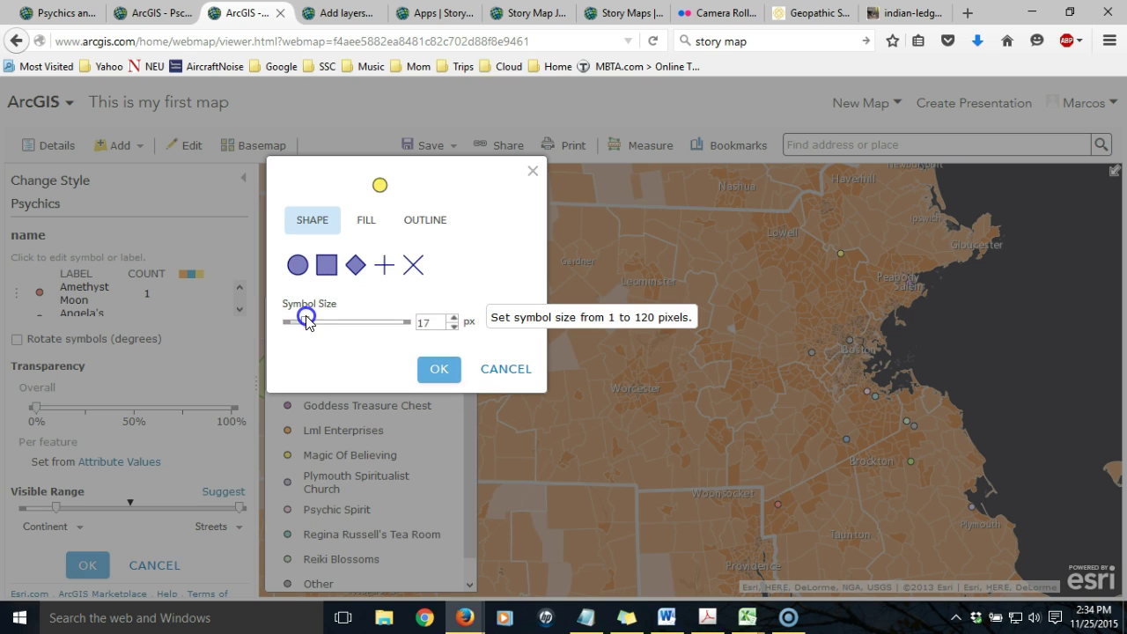
left_click(433, 368)
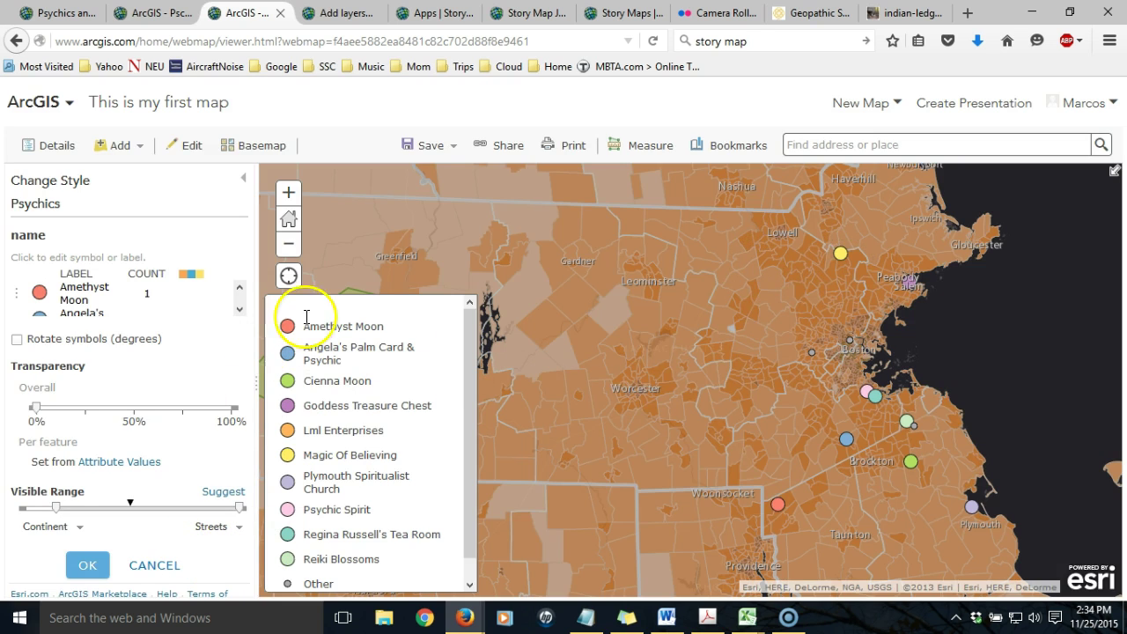
left_click(97, 564)
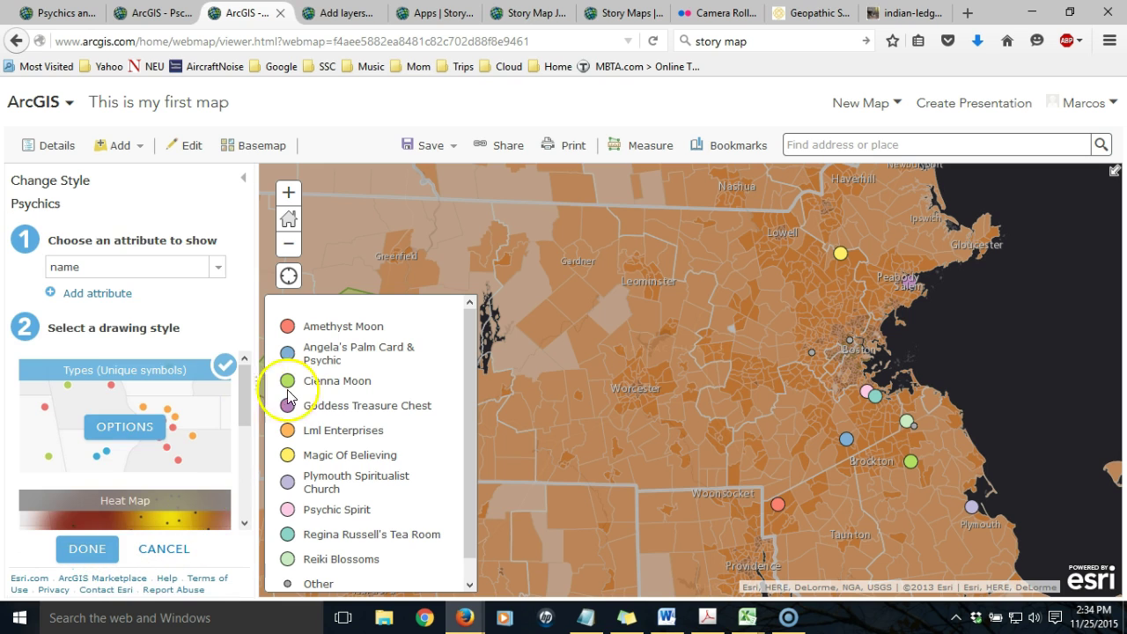
left_click(93, 548)
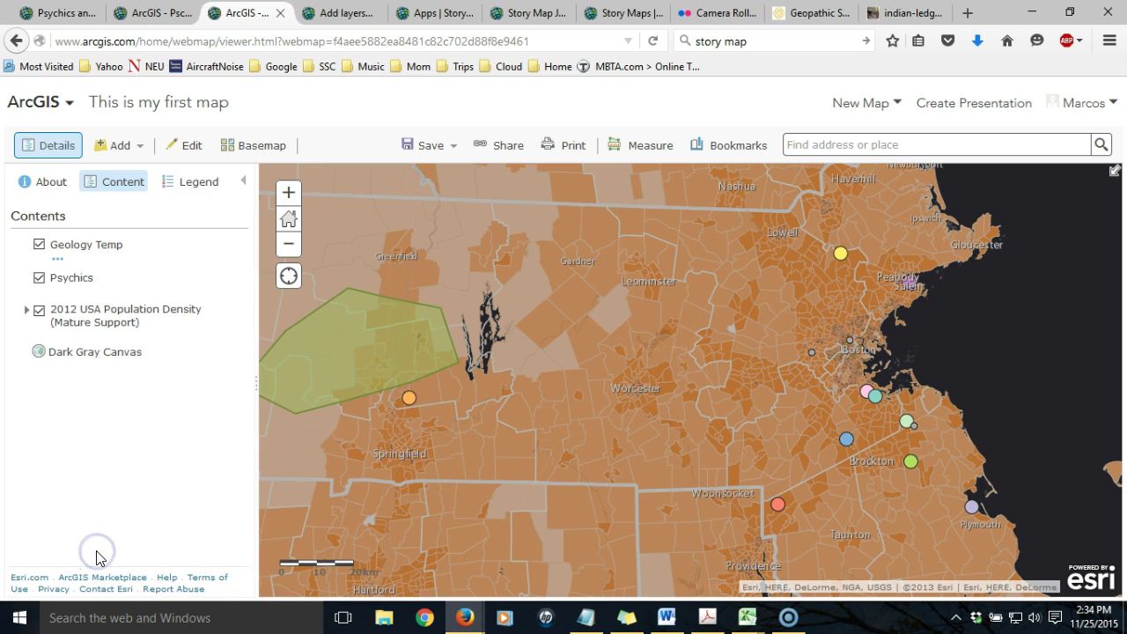
left_click(144, 445)
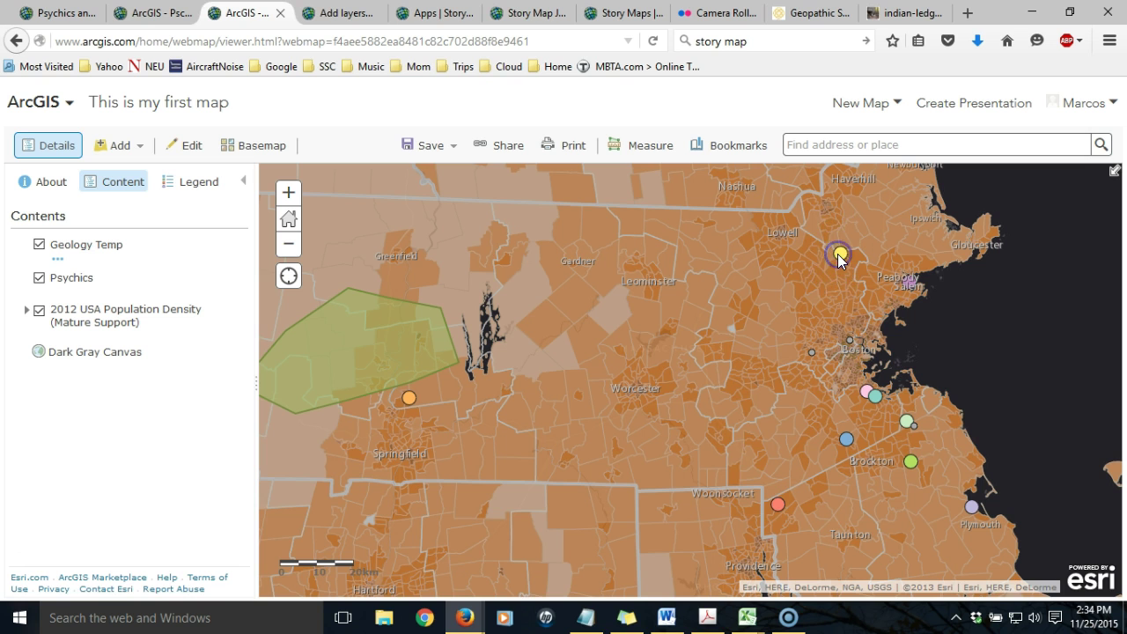
left_click_drag(937, 319, 949, 282)
left_click(941, 278)
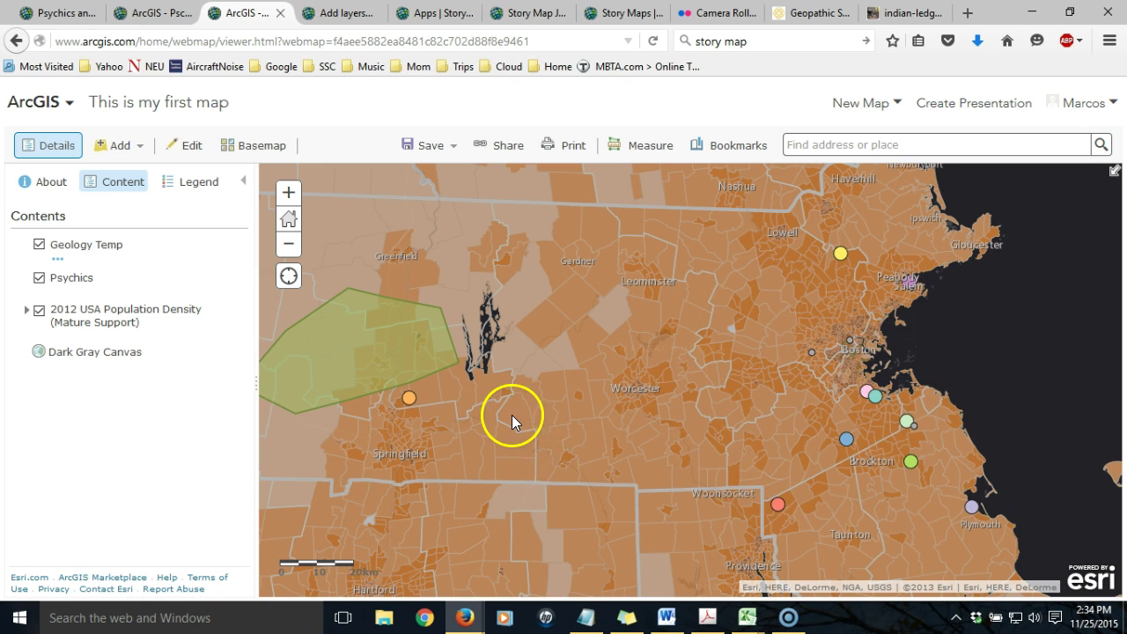
mouse_move(193, 290)
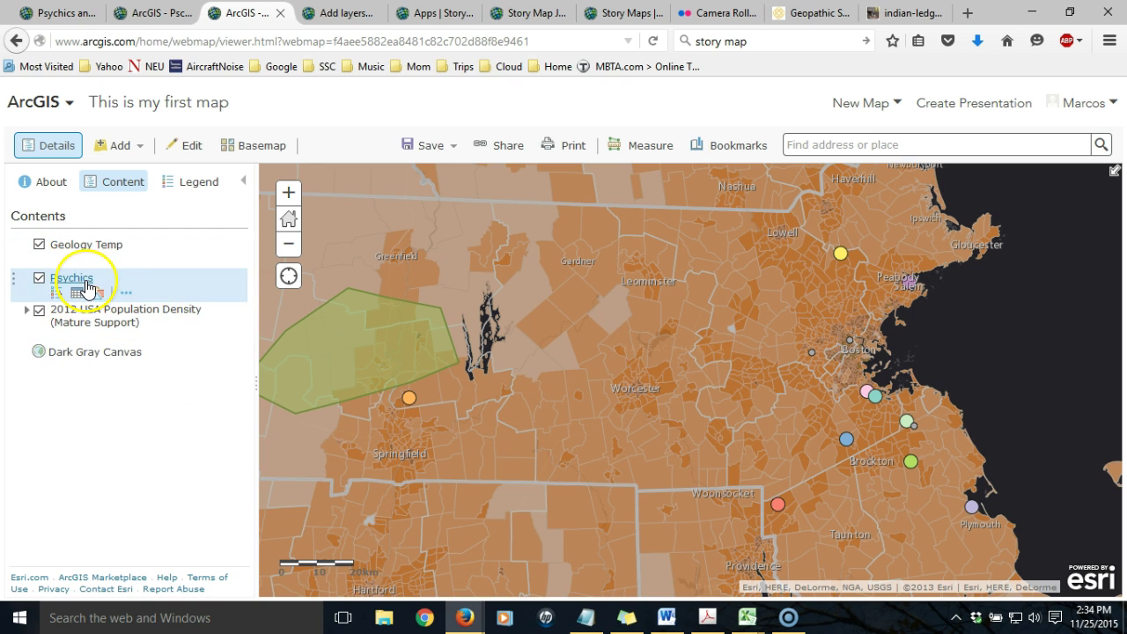
left_click(165, 287)
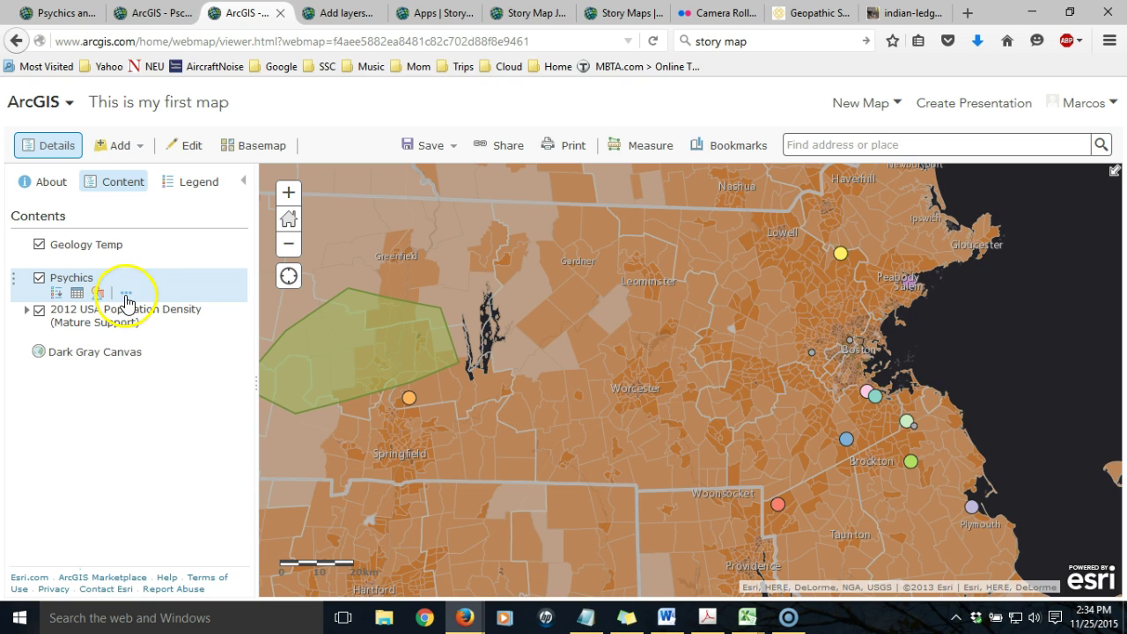
- Start saving the Psychics layer as a new item and extend its title to 'Psychics layer'
left_click(126, 296)
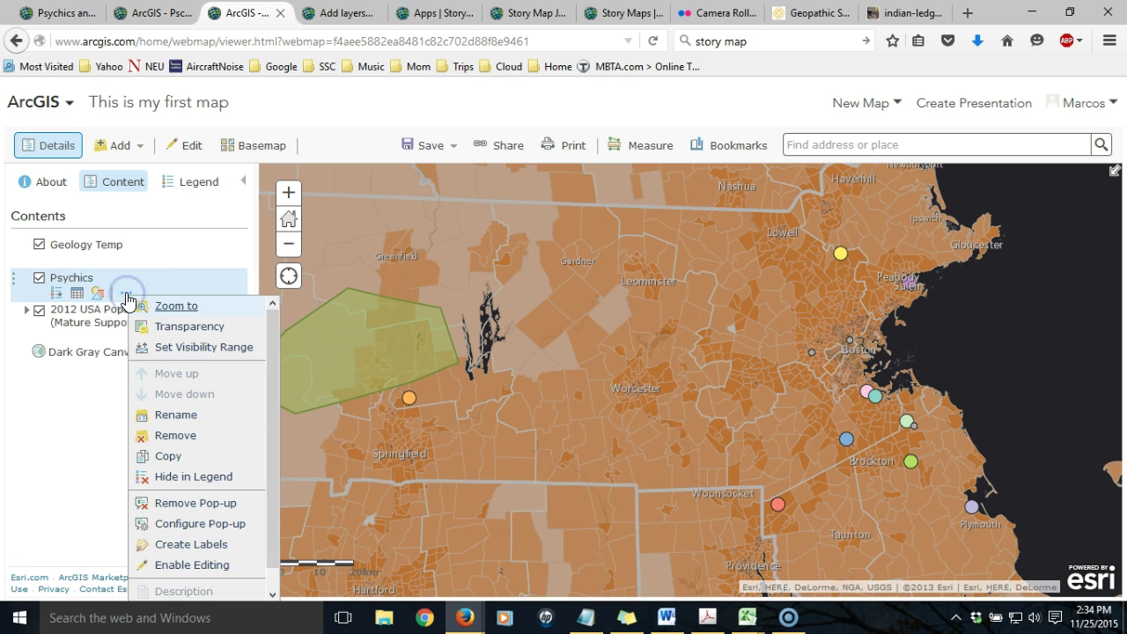
left_click_drag(277, 402, 276, 465)
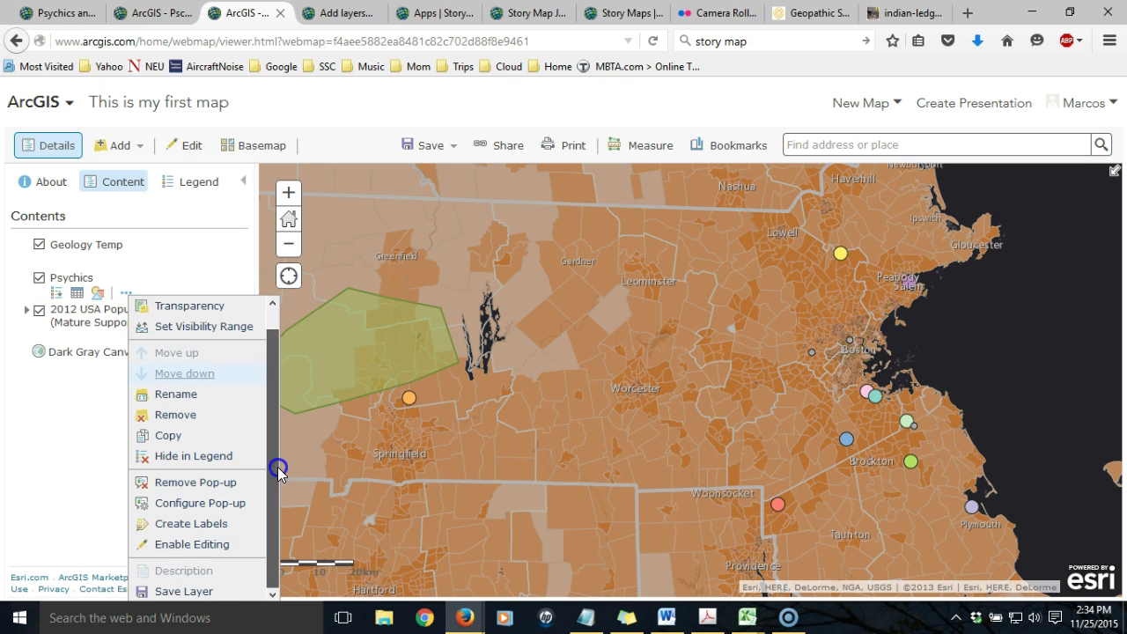
left_click(186, 591)
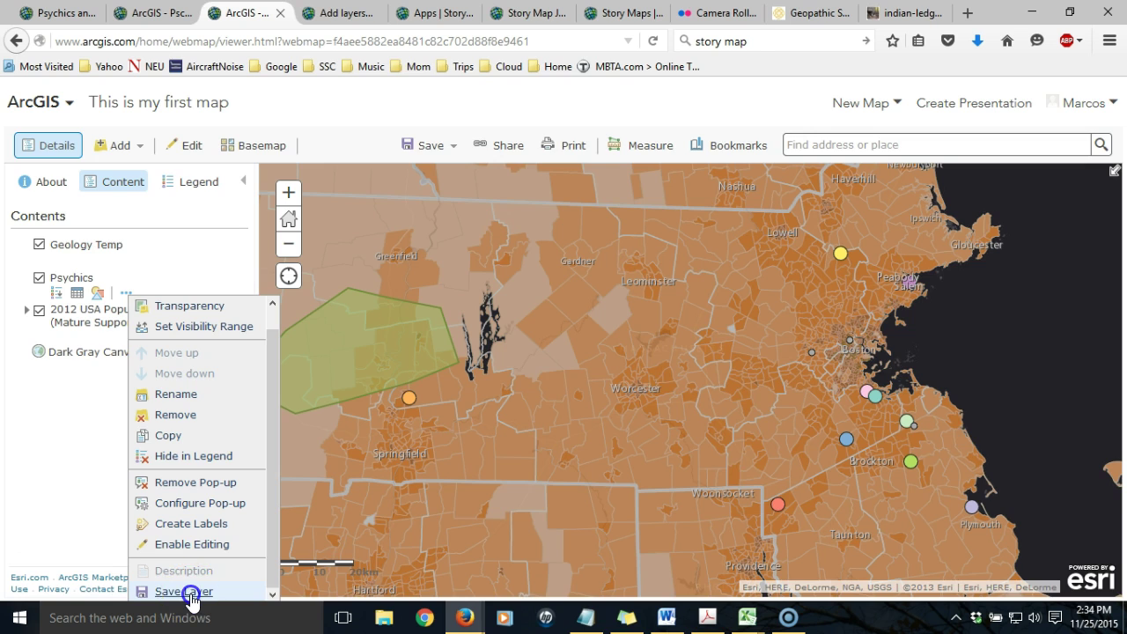
left_click(539, 306)
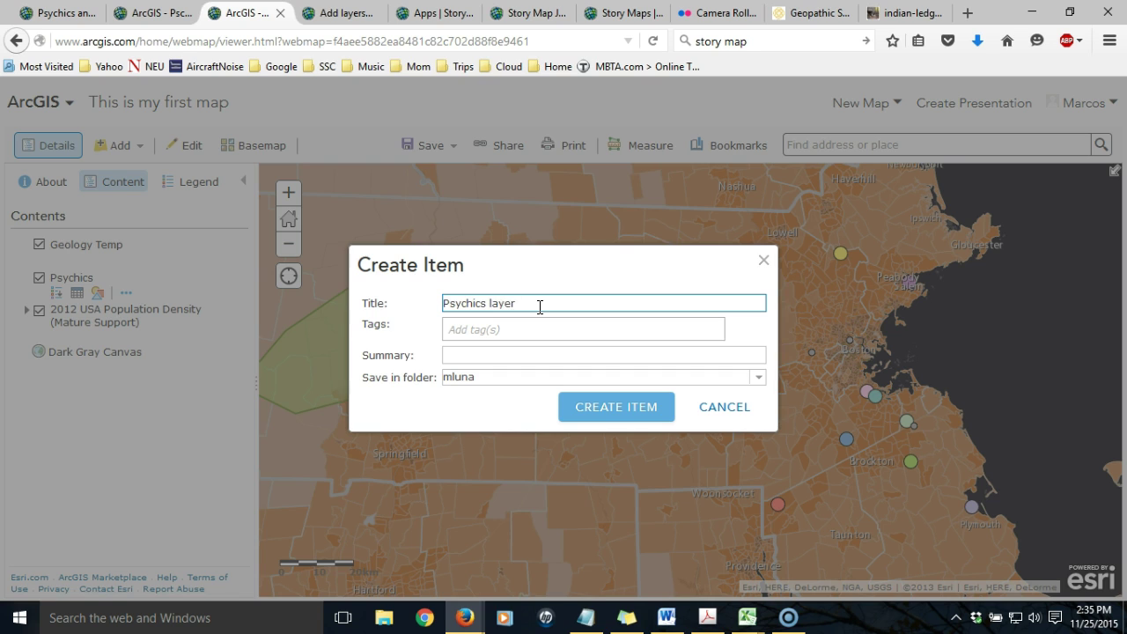
- Tag the item psychic spiritualist supernatural, add a practice summary, and create it
left_click(517, 328)
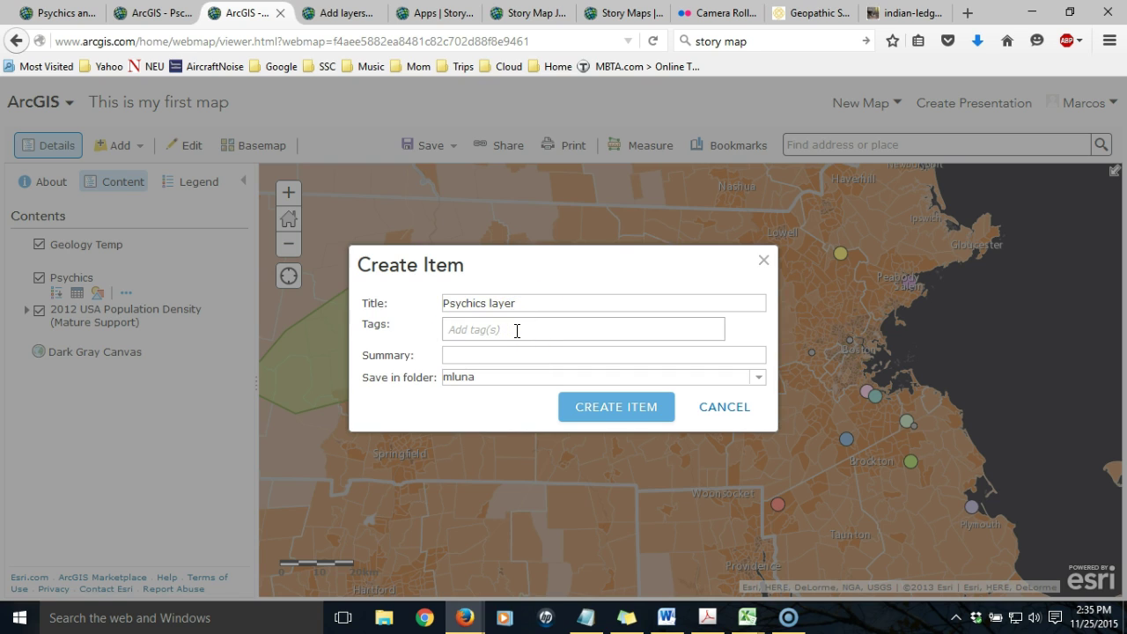
type("psy")
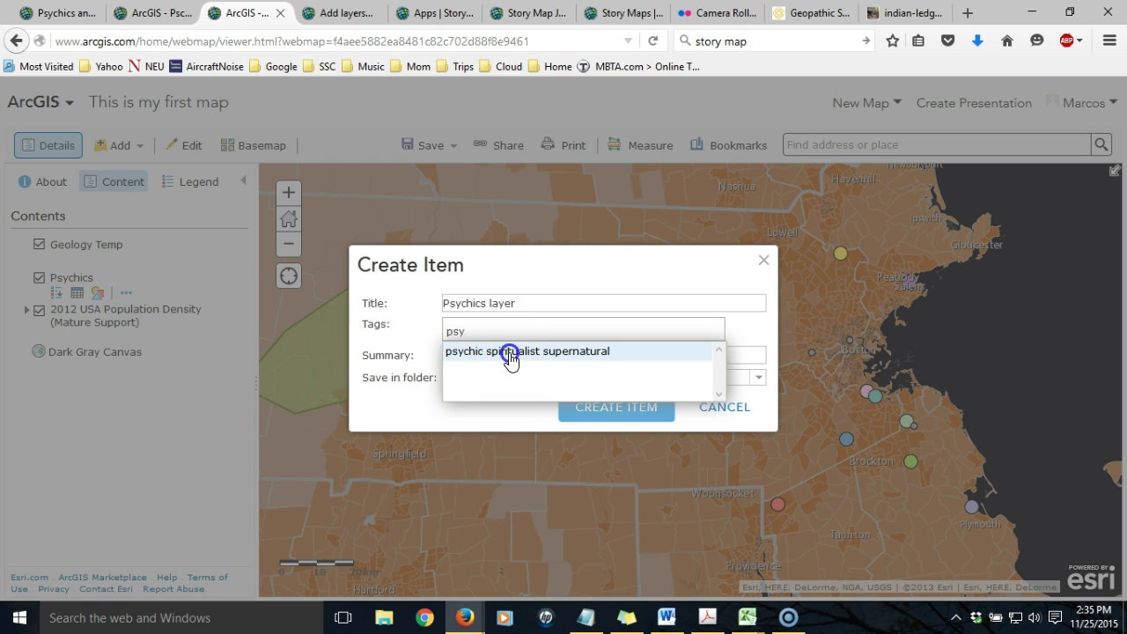
left_click(510, 352)
left_click(484, 379)
type("Th")
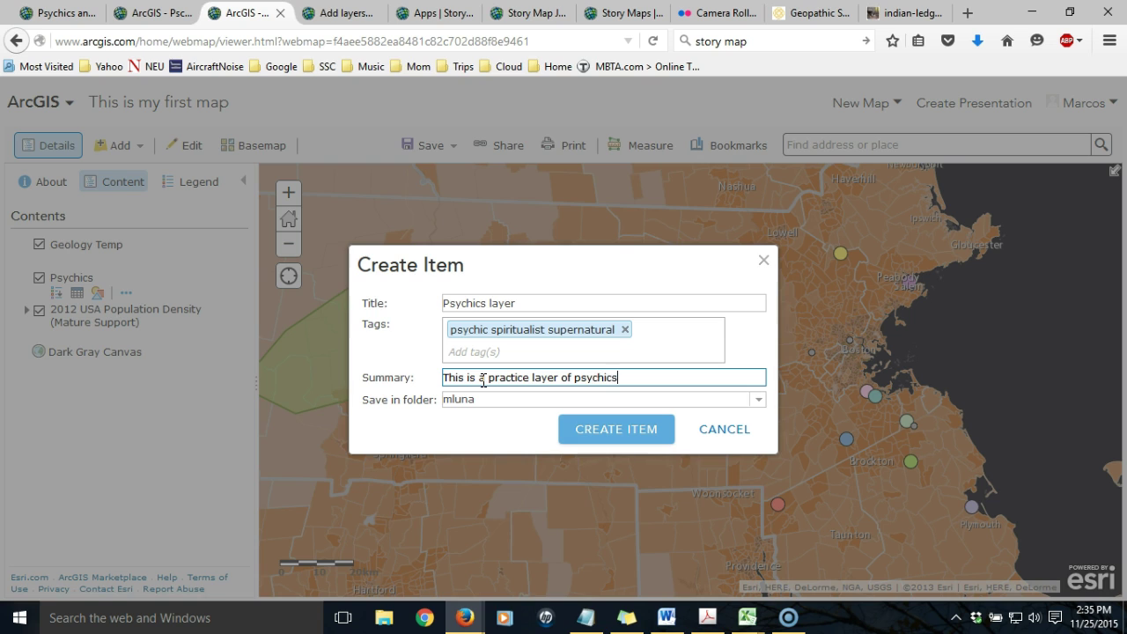
left_click(610, 431)
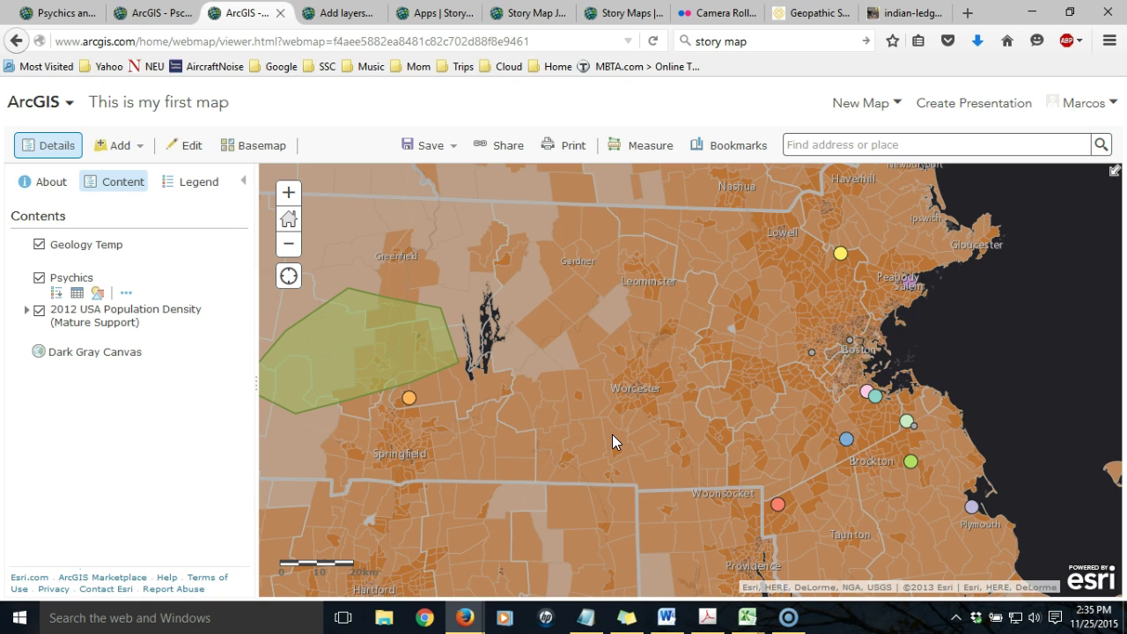
left_click(423, 146)
- Save the web map, then go to the My Content page
left_click(421, 172)
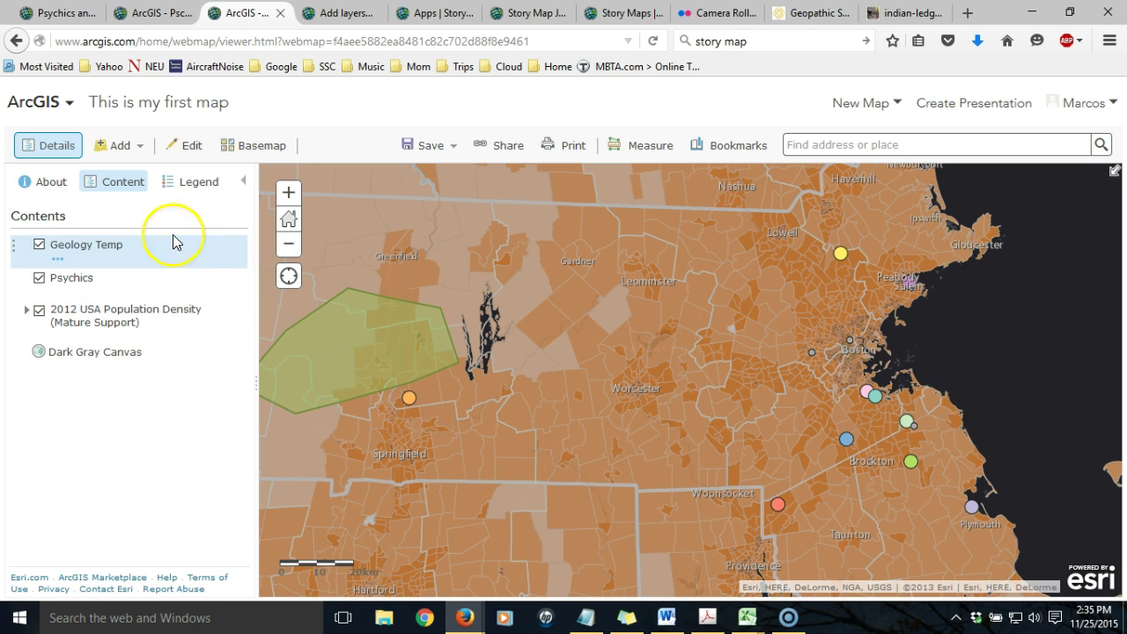
left_click(70, 105)
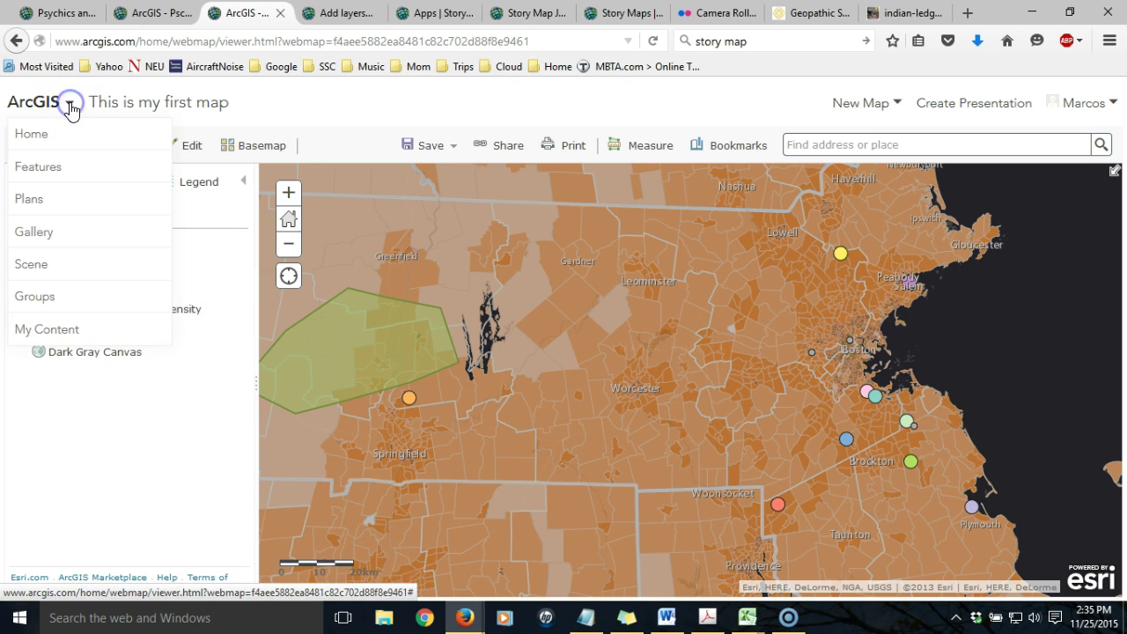
left_click(47, 331)
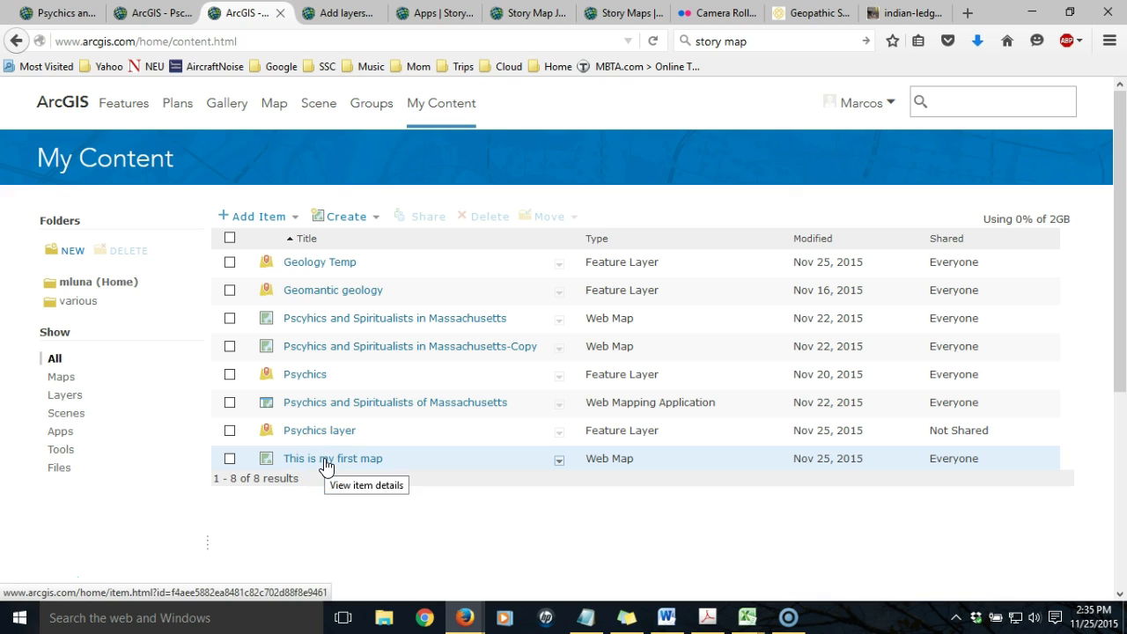
- Open the 'Psychics layer' item's details page from its My Content row
left_click(330, 466)
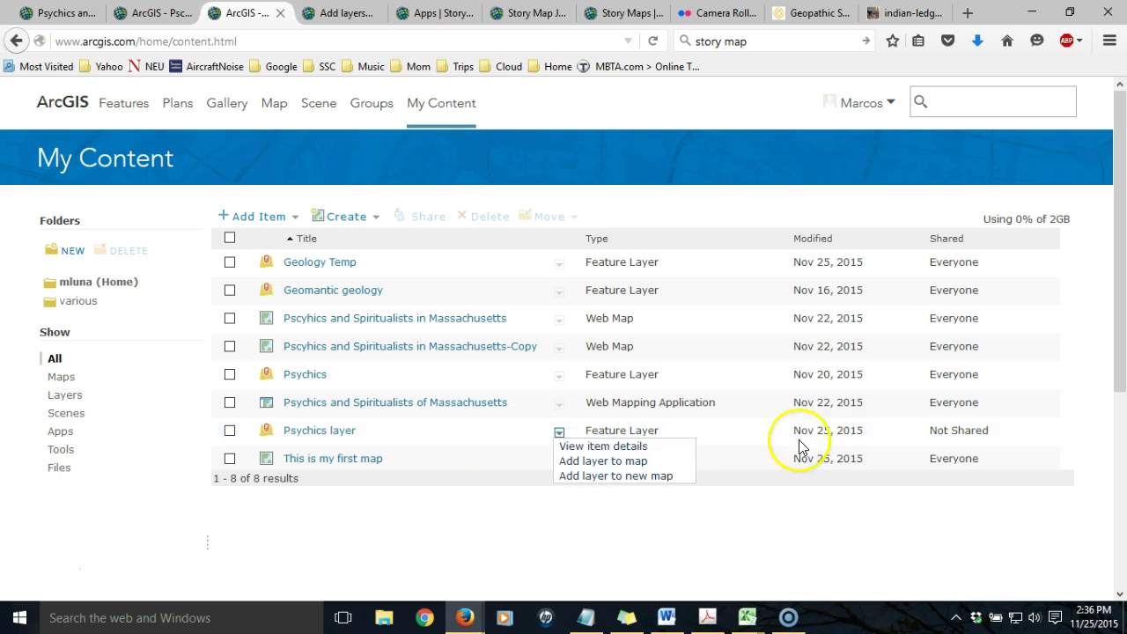
left_click(558, 432)
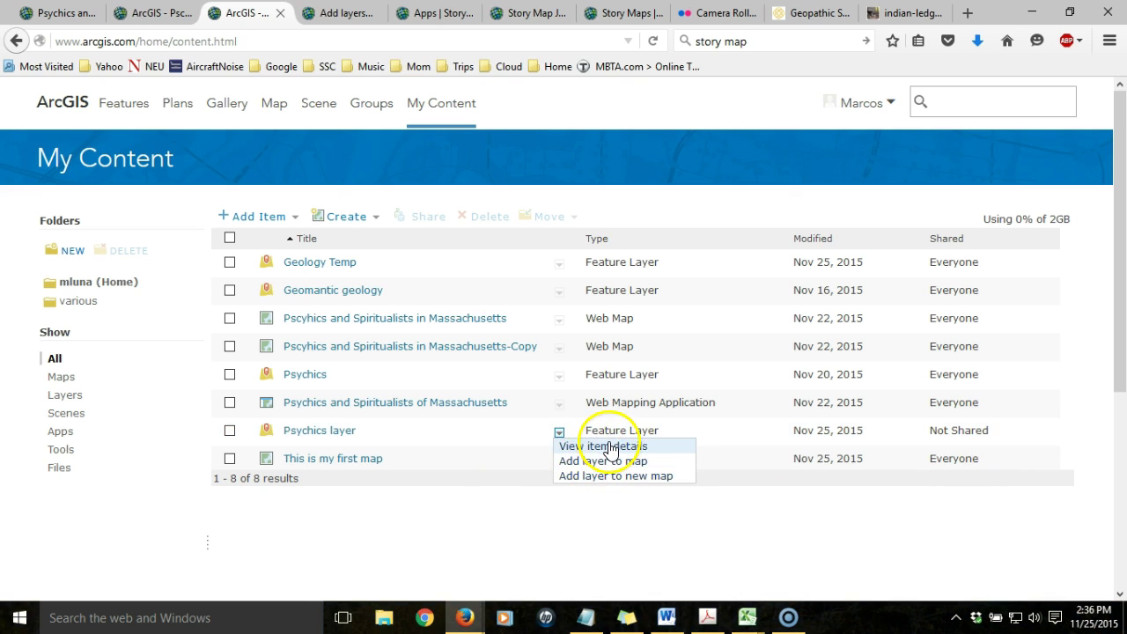
left_click(607, 446)
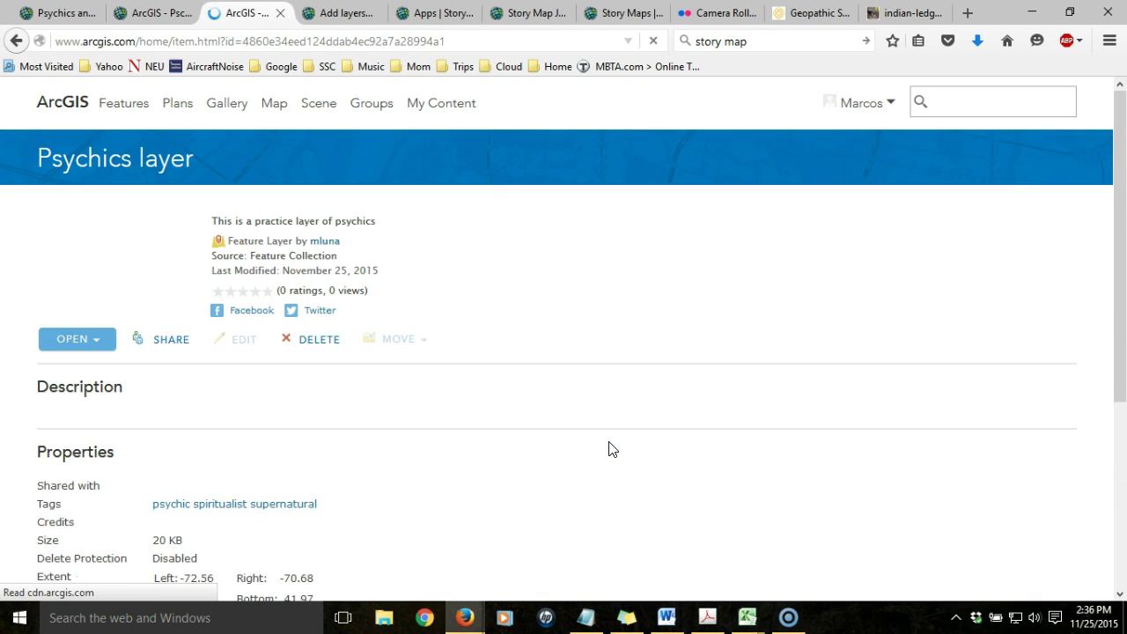
- Share the 'Psychics layer' item with Everyone (public), then return to My Content
left_click(172, 341)
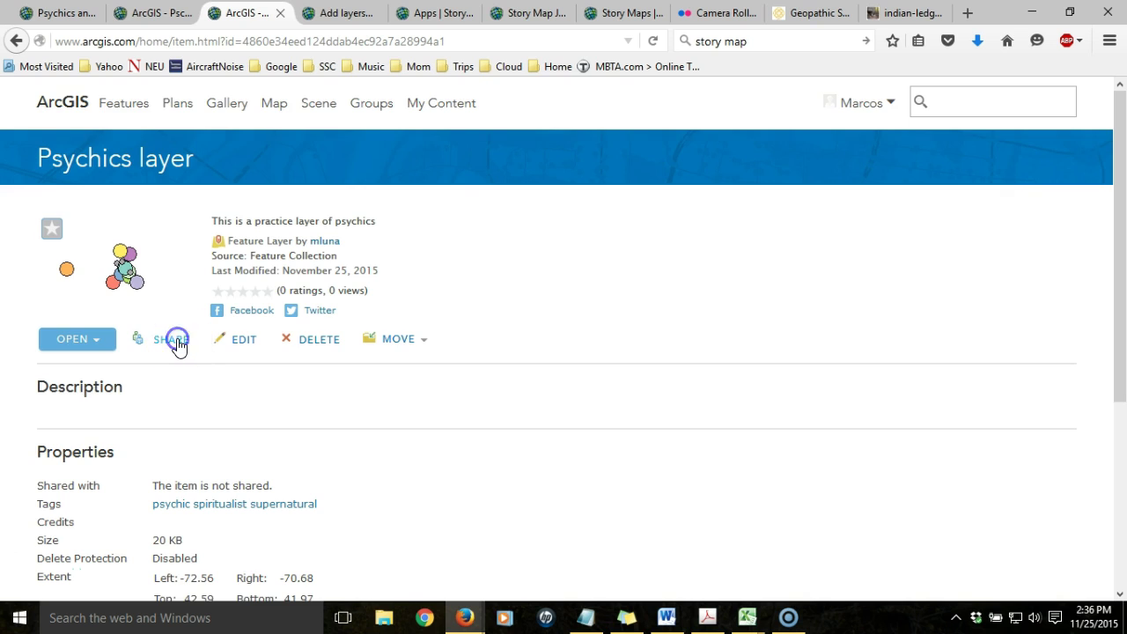
left_click(417, 321)
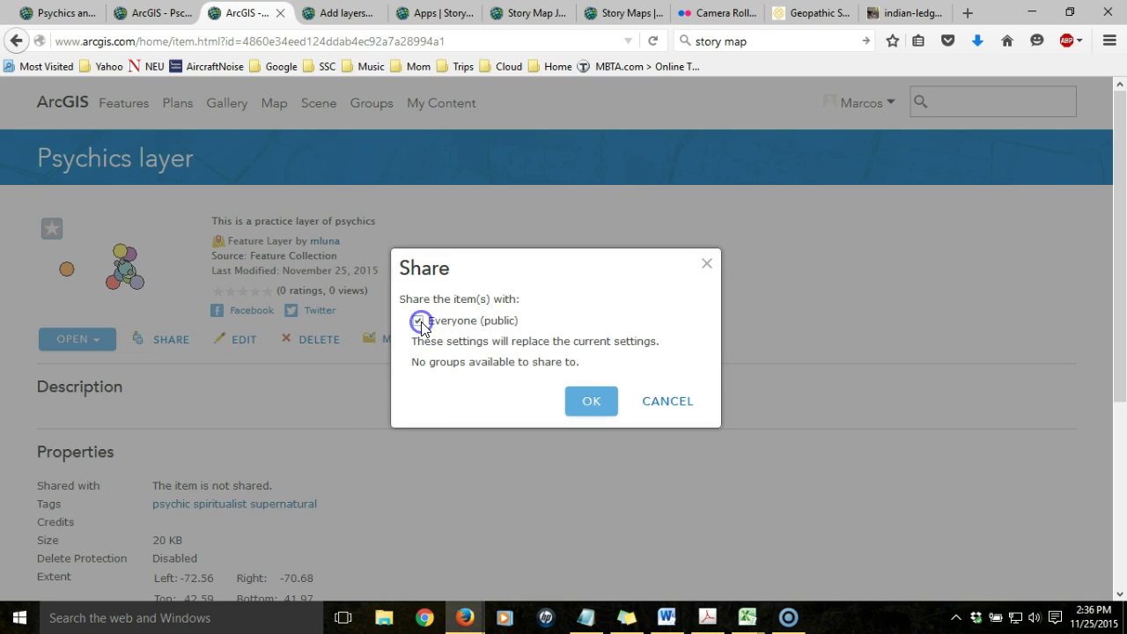
left_click(607, 410)
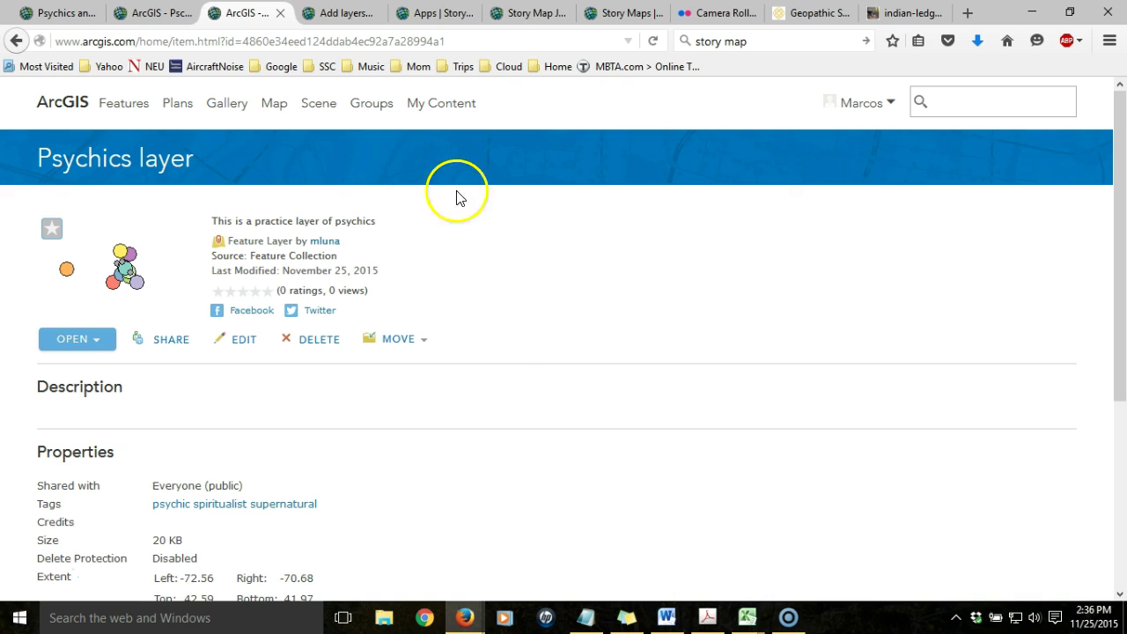
left_click(444, 105)
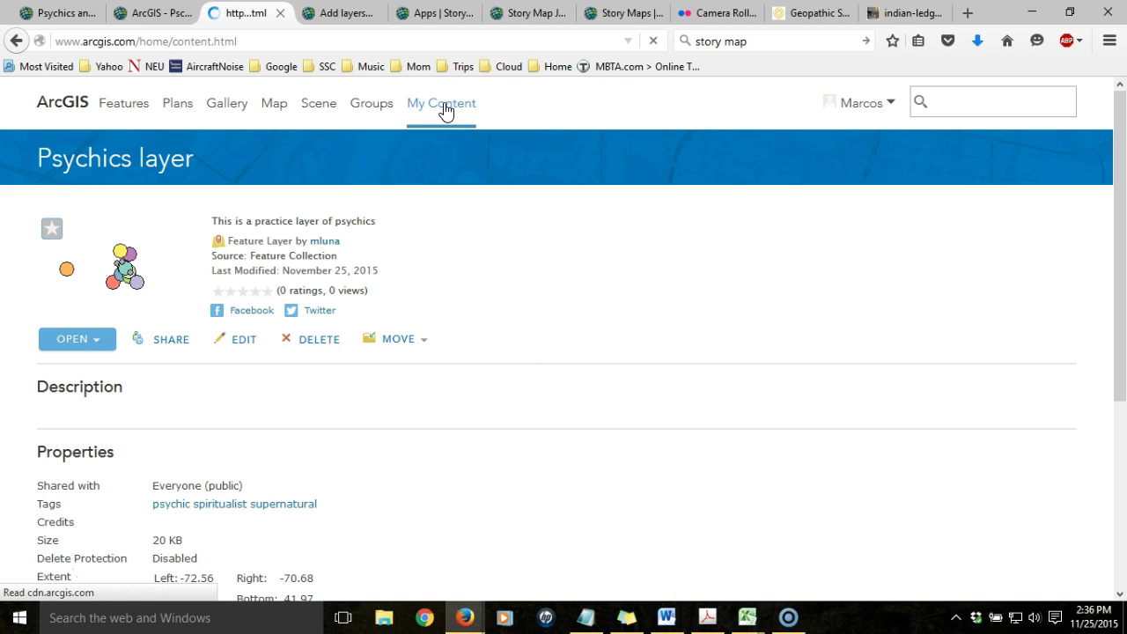